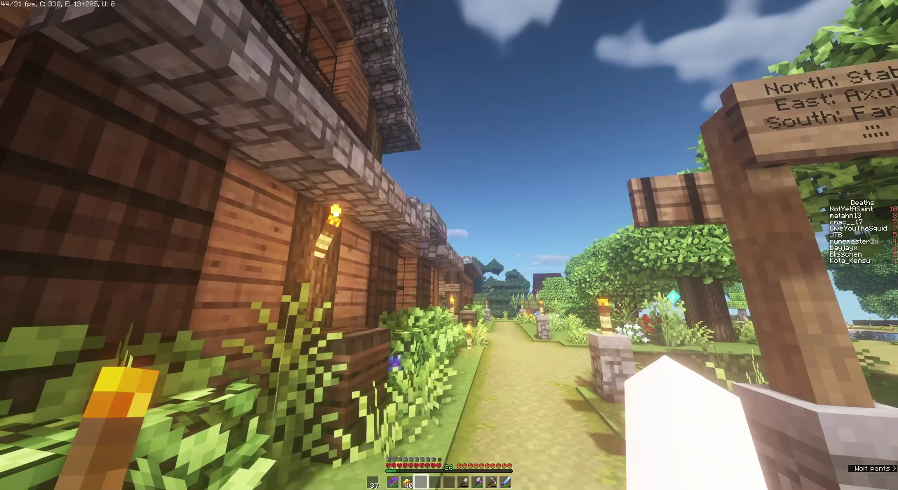
{"action": "key", "text": "w"}
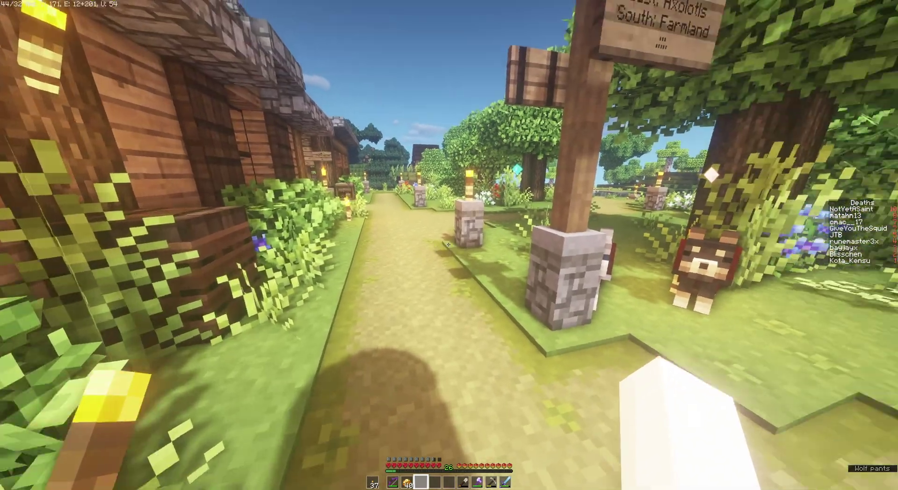
{"action": "mouse_move", "coordinate": [449, 245]}
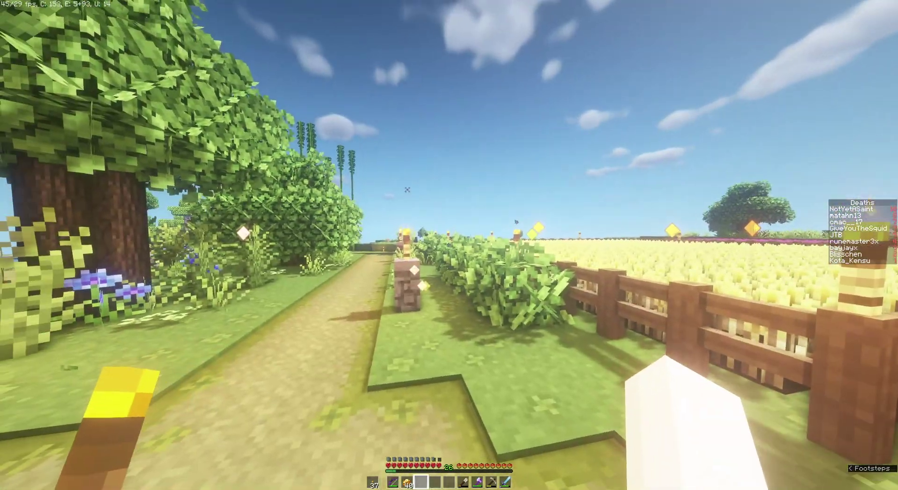
{"action": "key", "text": "w"}
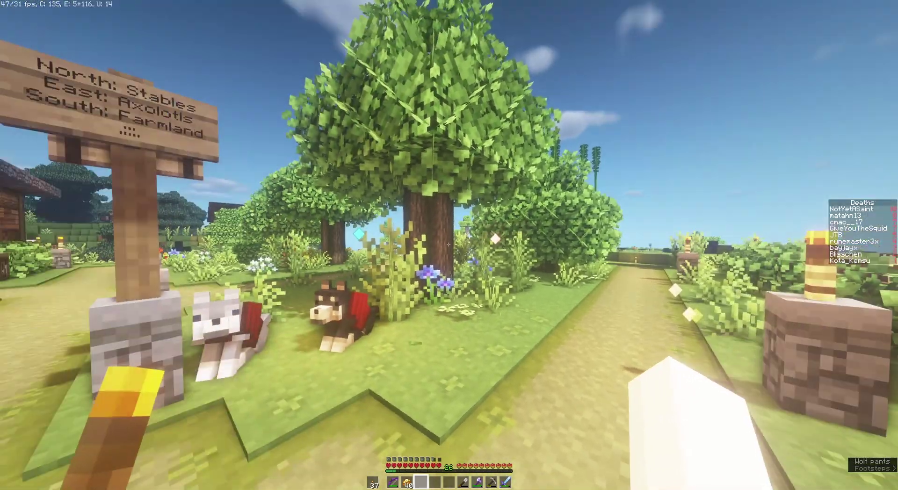
{"action": "mouse_move", "coordinate": [449, 245]}
{"action": "key", "text": "w"}
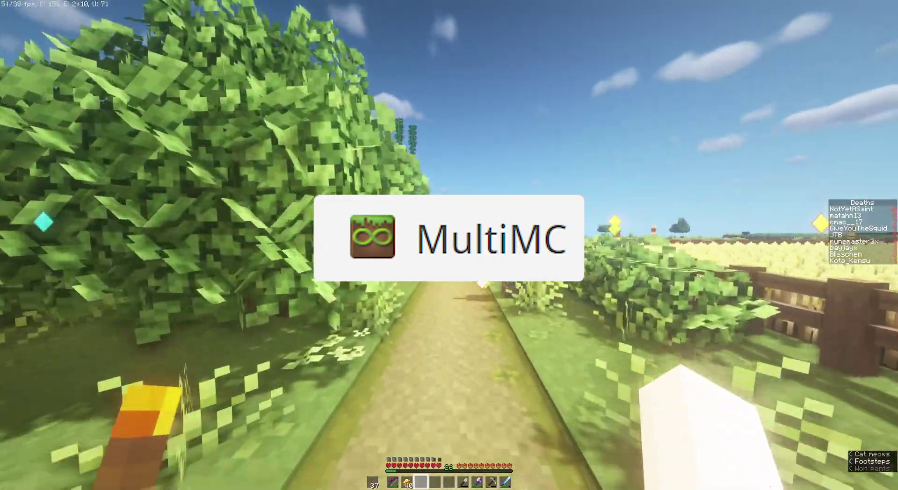
{"action": "key", "text": "w"}
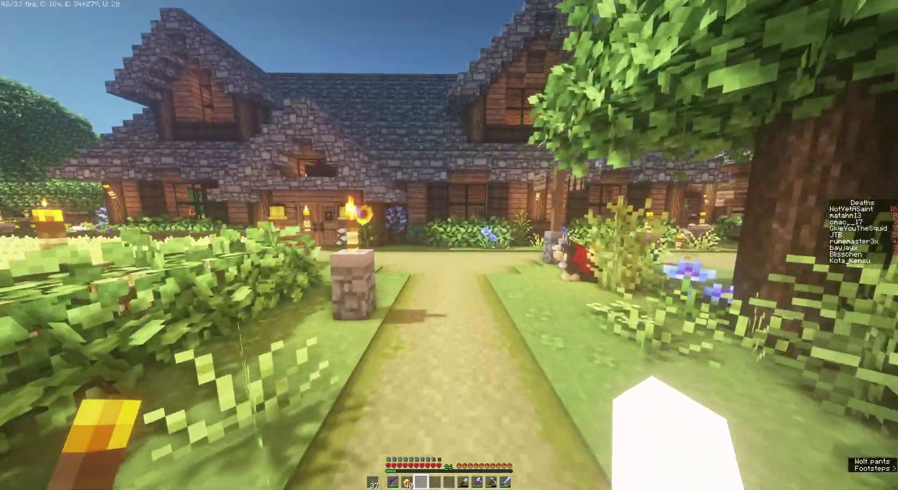
{"action": "key", "text": "w"}
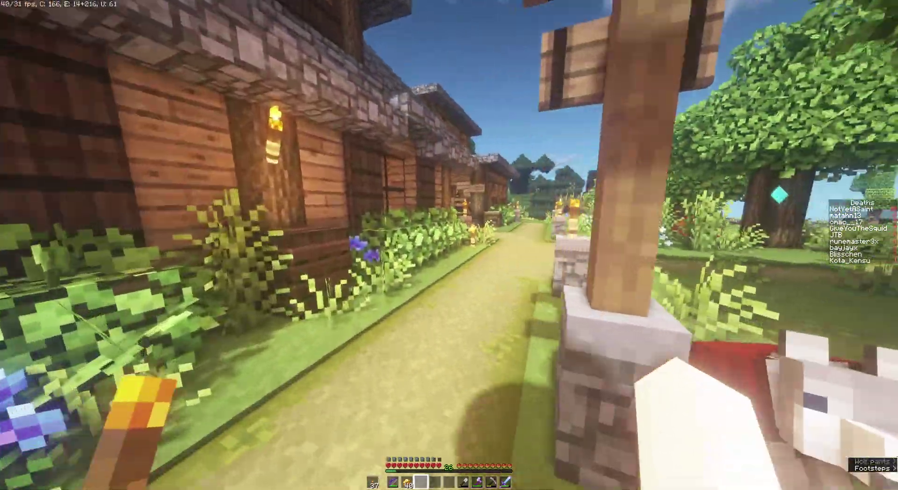
{"action": "key", "text": "w"}
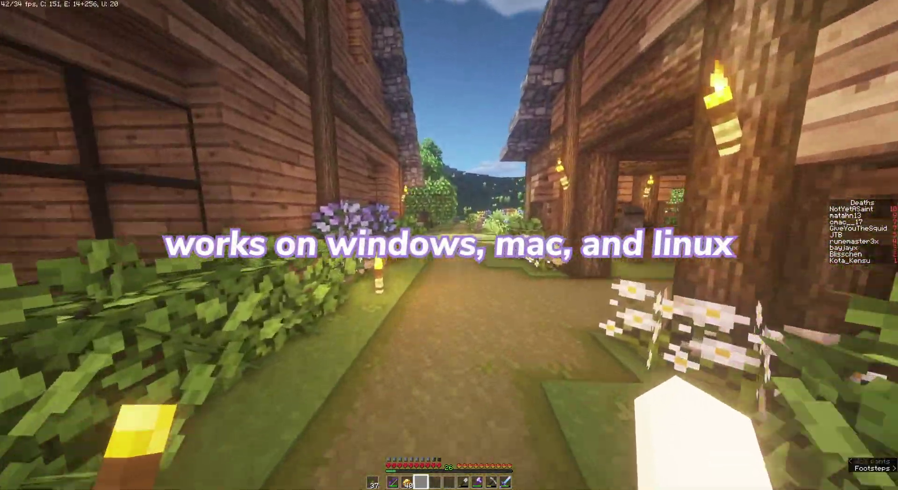
{"action": "key", "text": "w"}
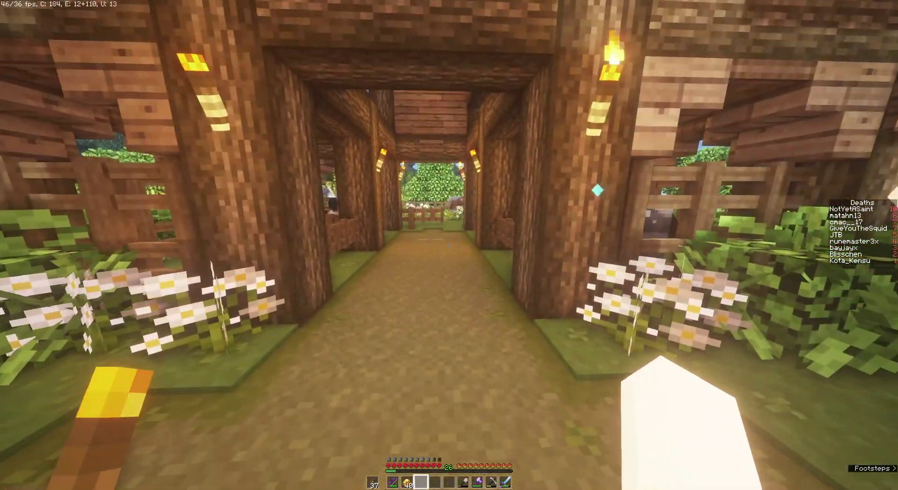
{"action": "key", "text": "w"}
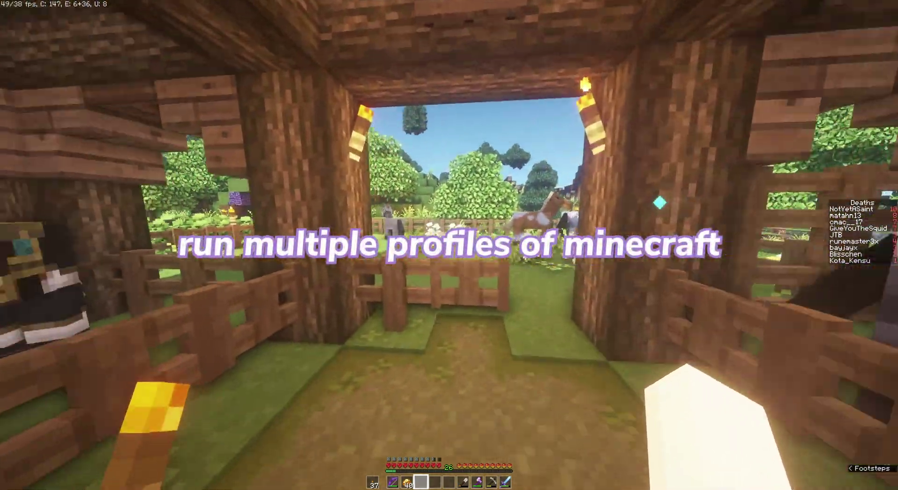
{"action": "key", "text": "w"}
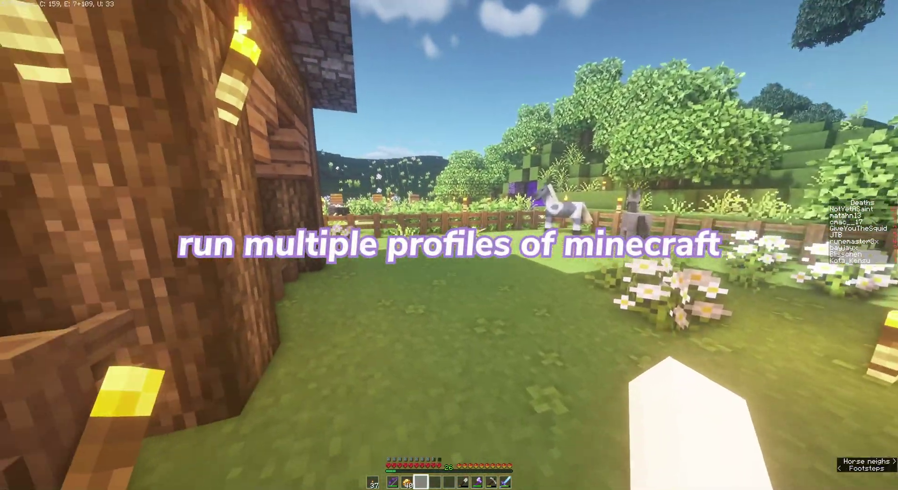
{"action": "key", "text": "w"}
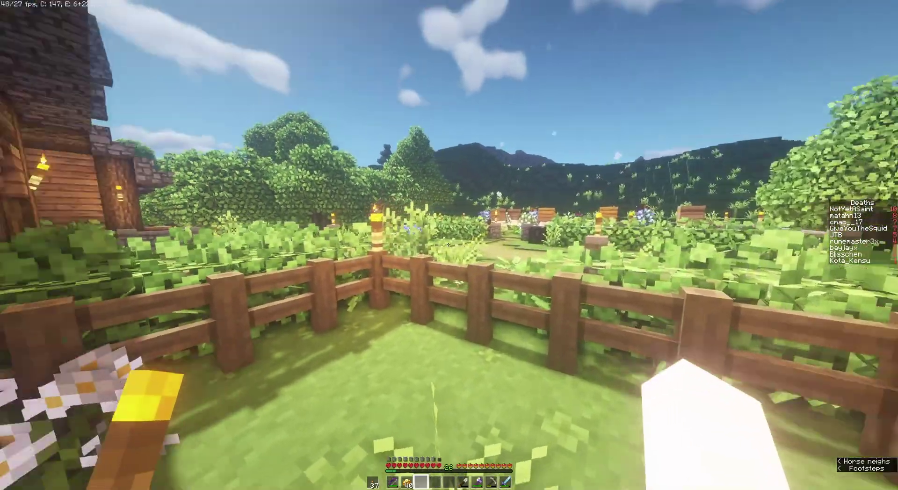
{"action": "key", "text": "w"}
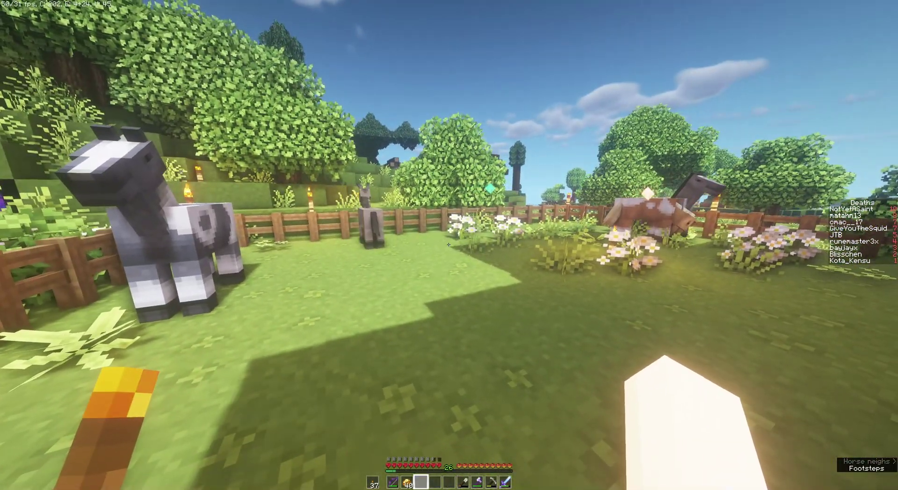
{"action": "key", "text": "w"}
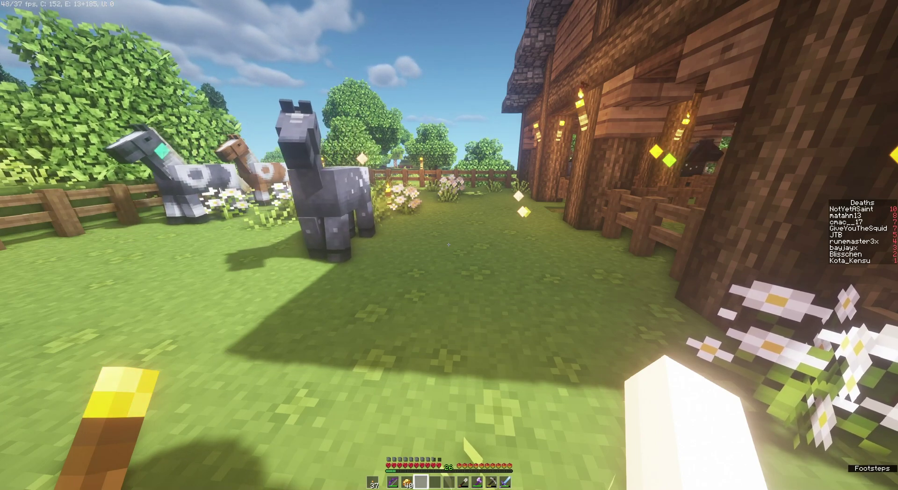
{"action": "key", "text": "w"}
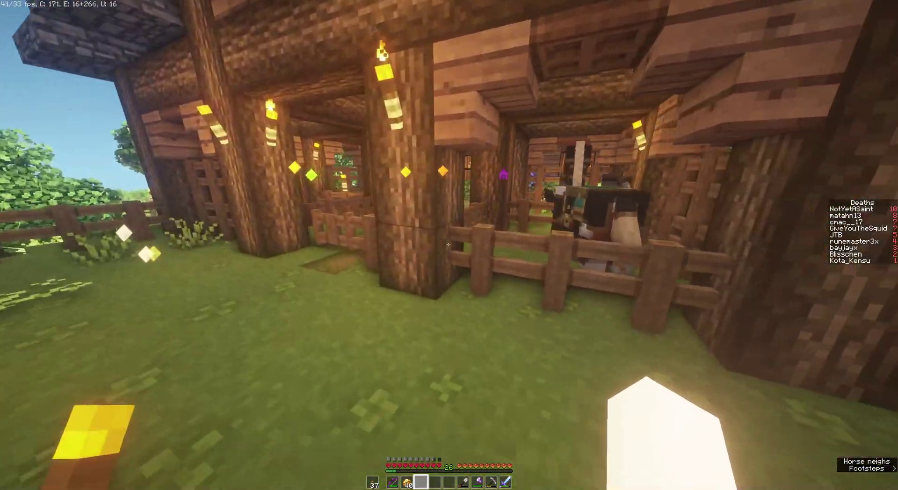
{"action": "key", "text": "w"}
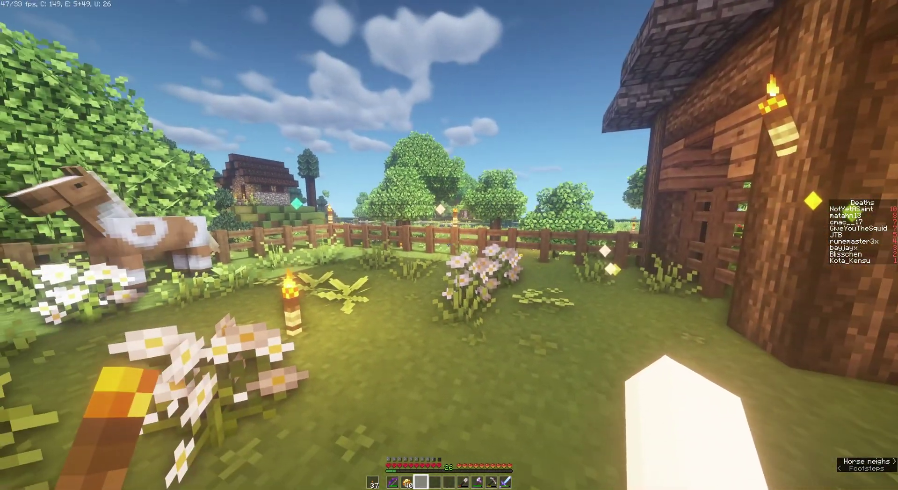
{"action": "key", "text": "w"}
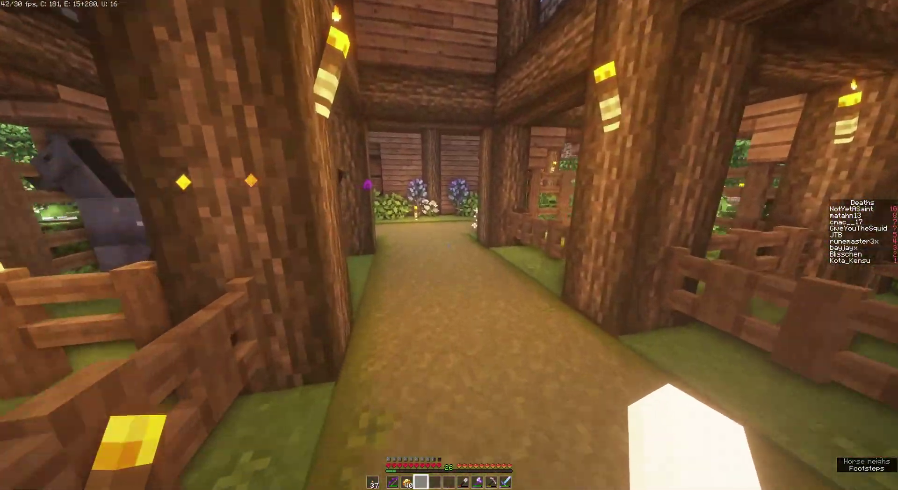
{"action": "key", "text": "w"}
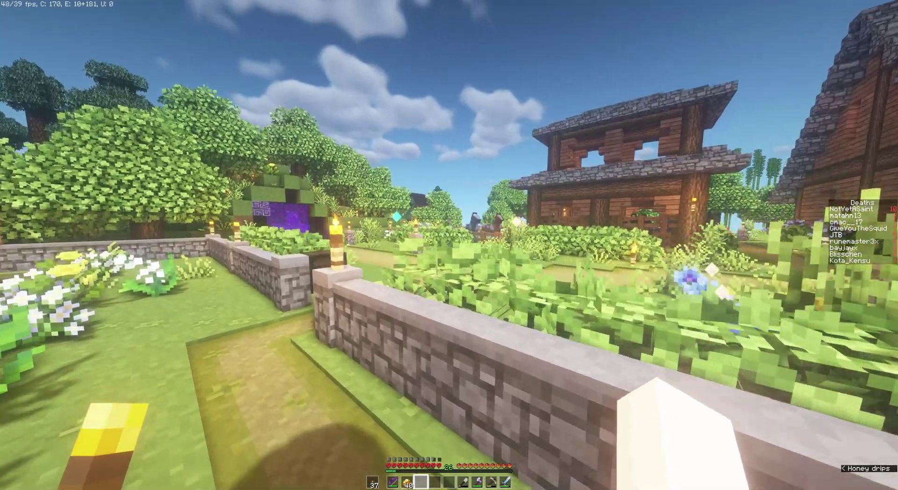
{"action": "key", "text": "w"}
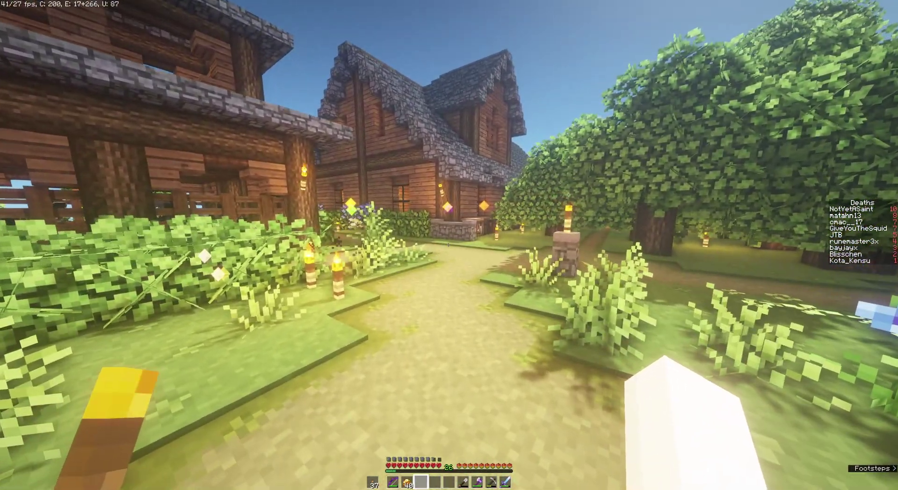
{"action": "key", "text": "F5"}
{"action": "key", "text": "F5"}
{"action": "key", "text": "w"}
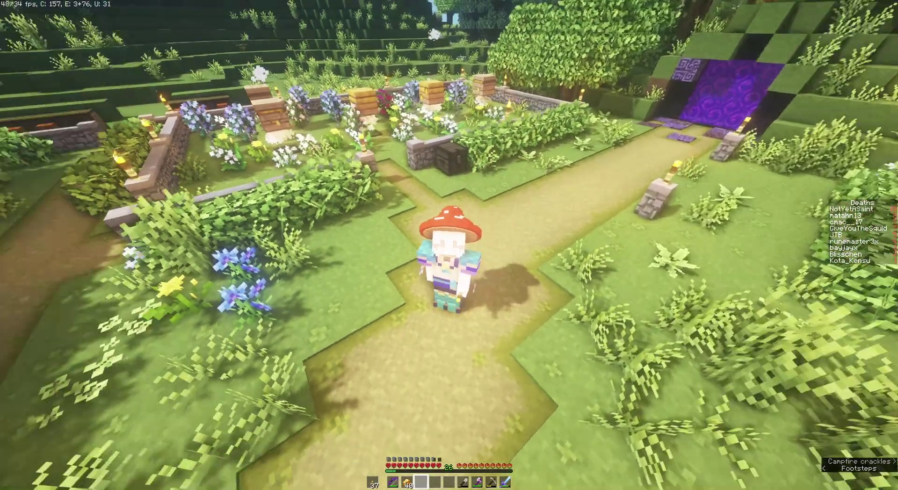
{"action": "key", "text": "w"}
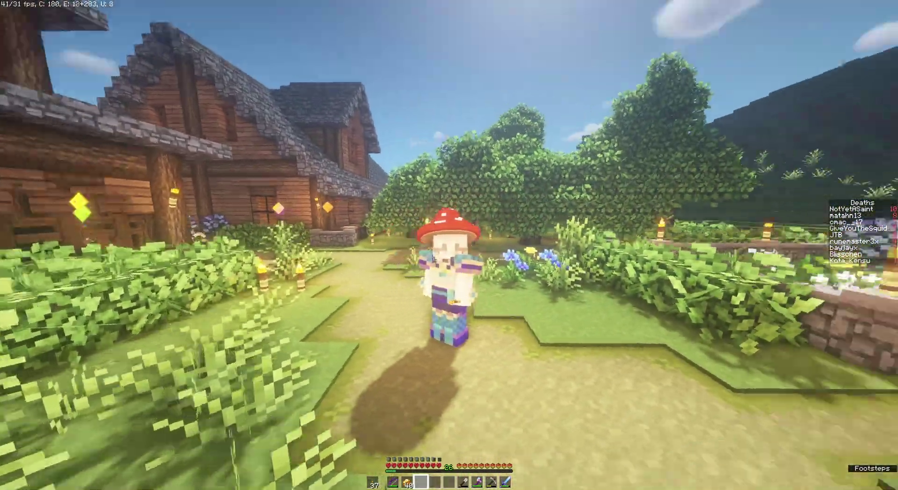
{"action": "key", "text": "w"}
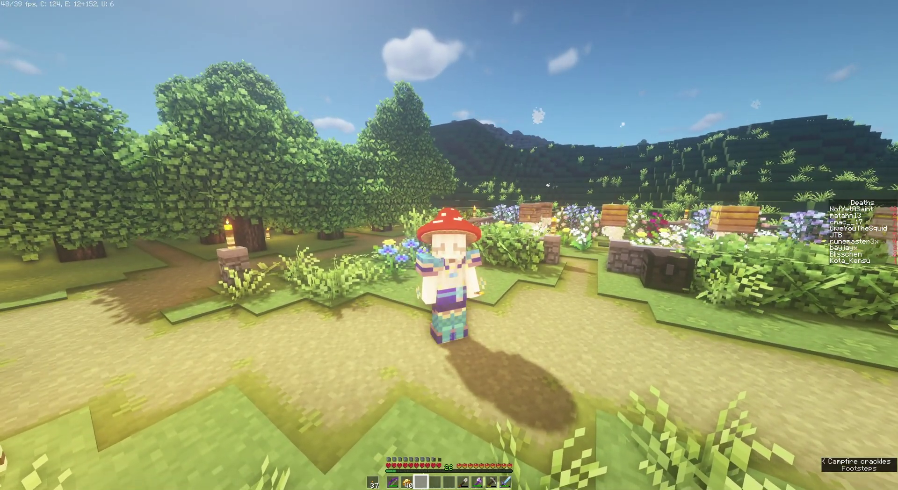
{"action": "key", "text": "w"}
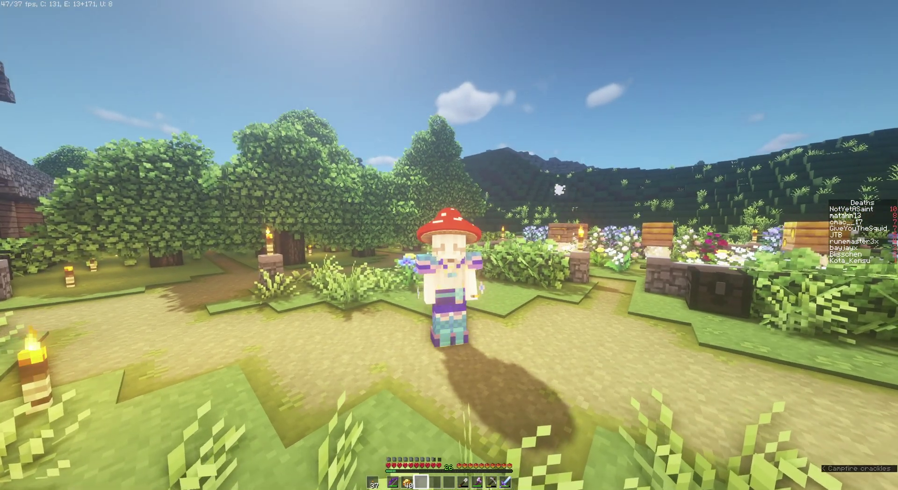
{"action": "key", "text": "w"}
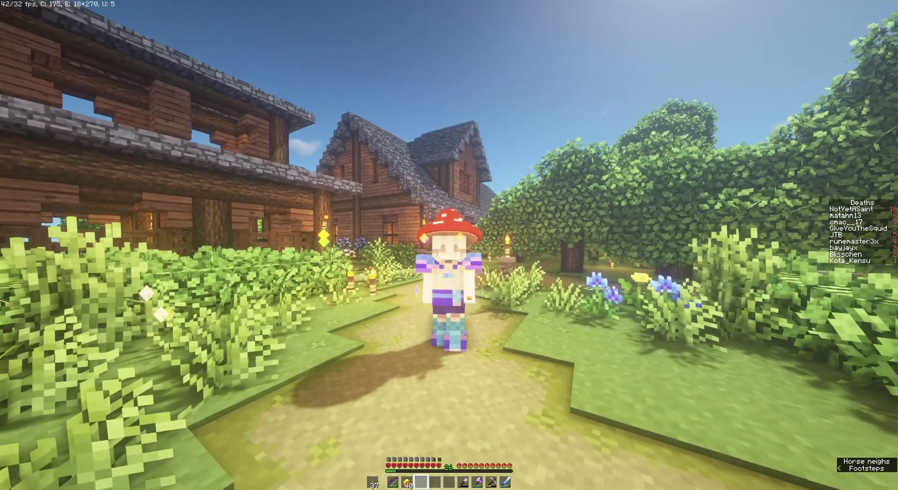
{"action": "key", "text": "F5"}
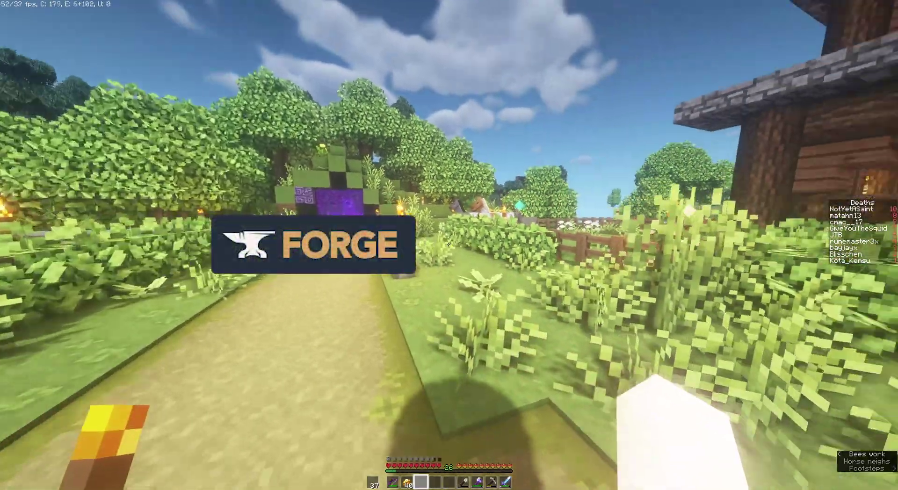
{"action": "key", "text": "w"}
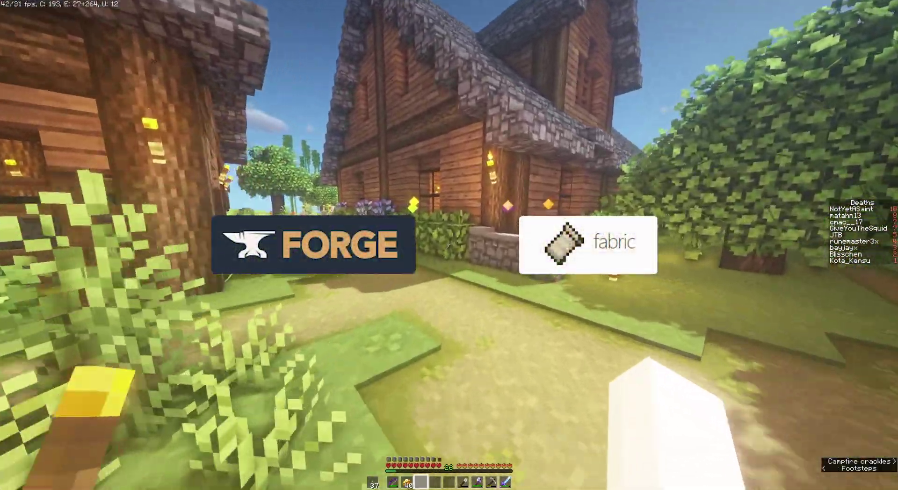
{"action": "key", "text": "w"}
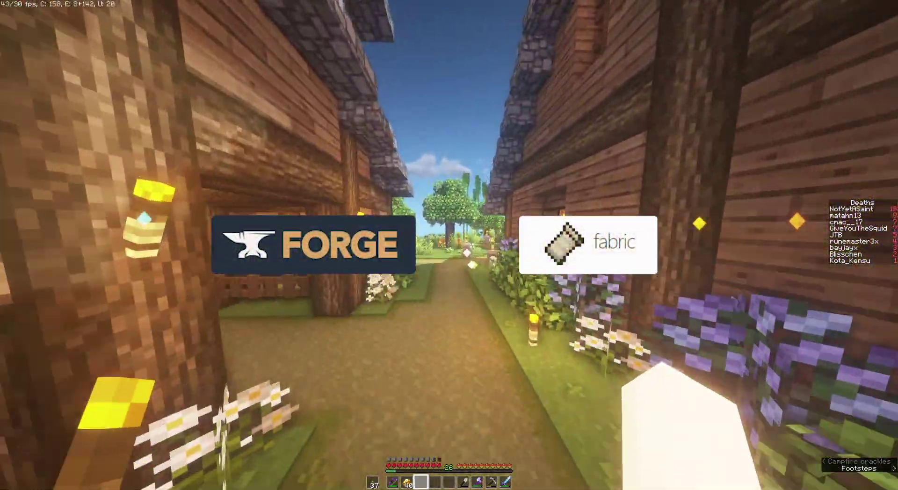
{"action": "key", "text": "w"}
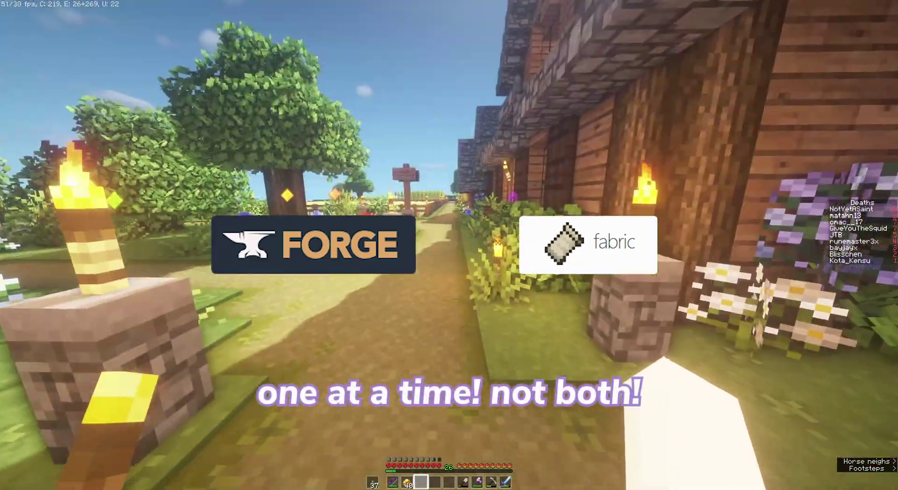
{"action": "key", "text": "w"}
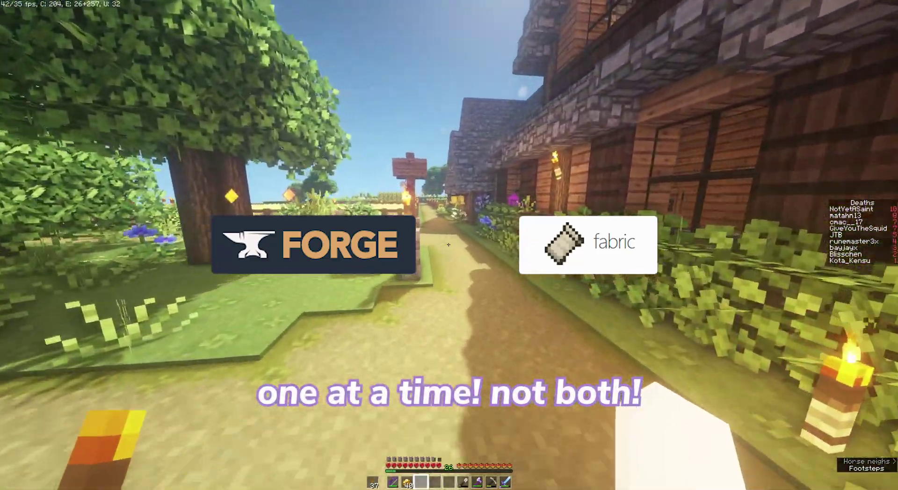
{"action": "key", "text": "w"}
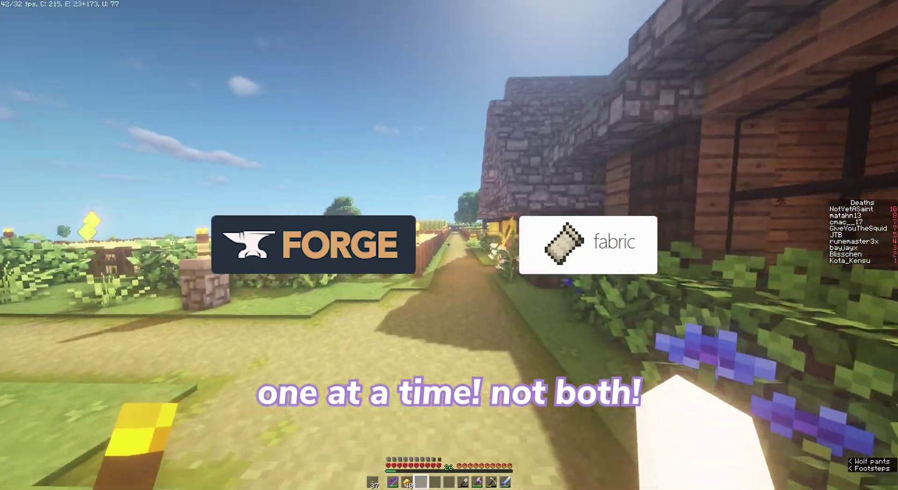
{"action": "key", "text": "w"}
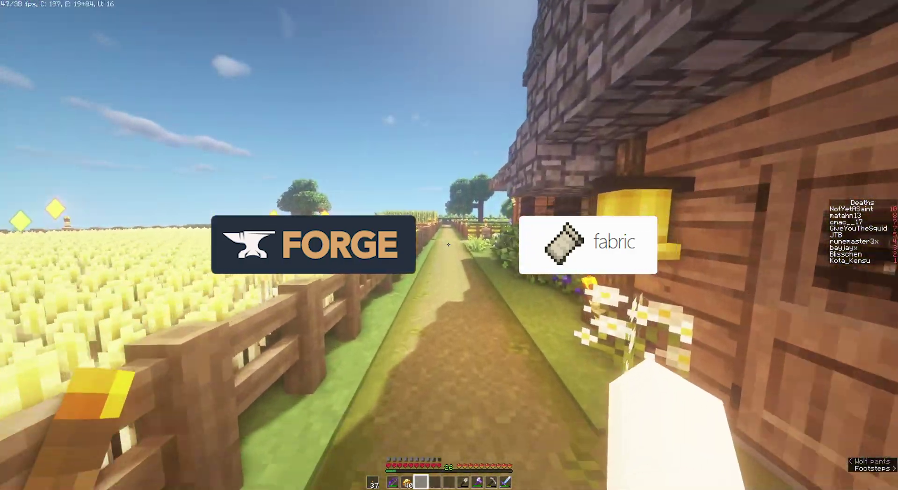
{"action": "key", "text": "w"}
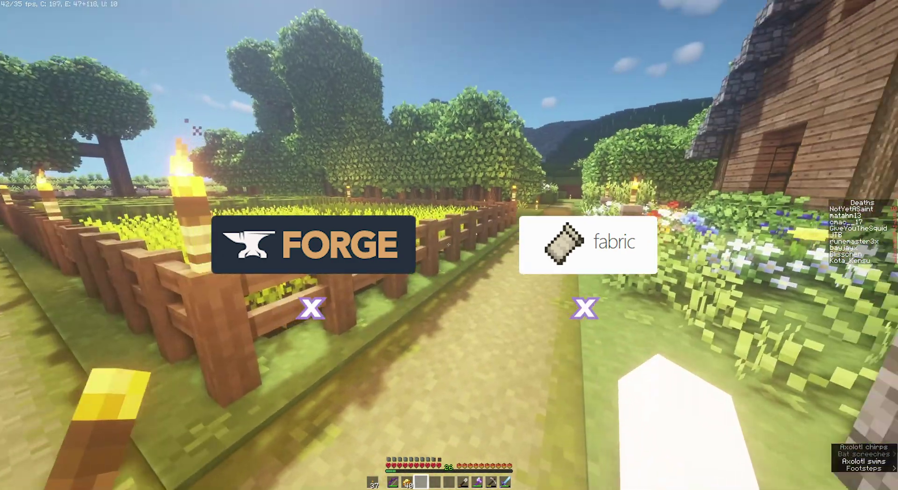
{"action": "key", "text": "w"}
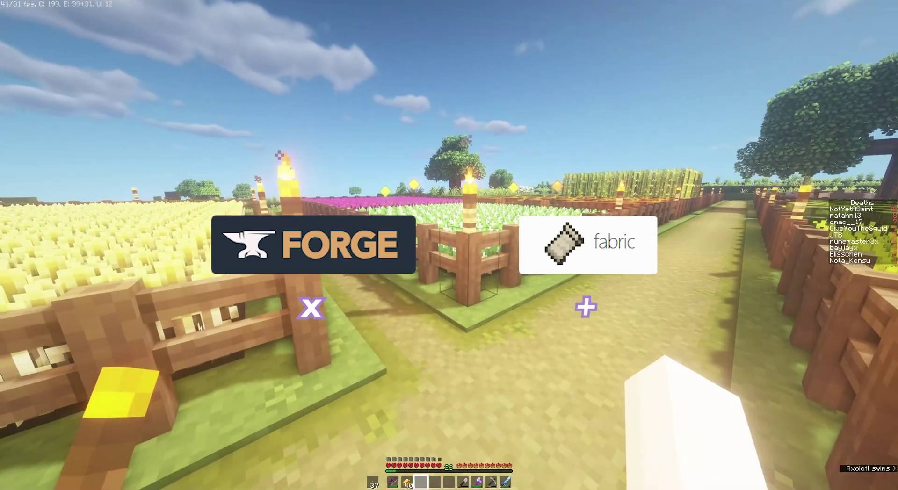
{"action": "key", "text": "w"}
{"action": "key", "text": "w"}
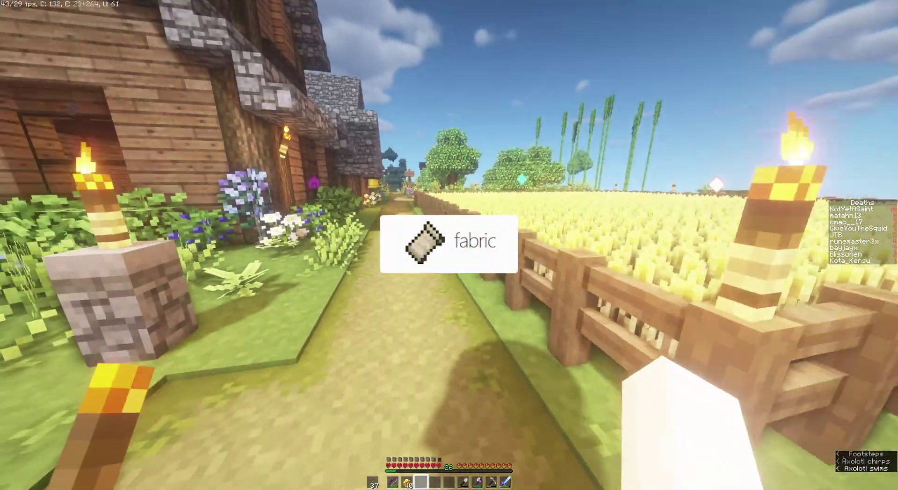
{"action": "key", "text": "w"}
{"action": "key", "text": "w"}
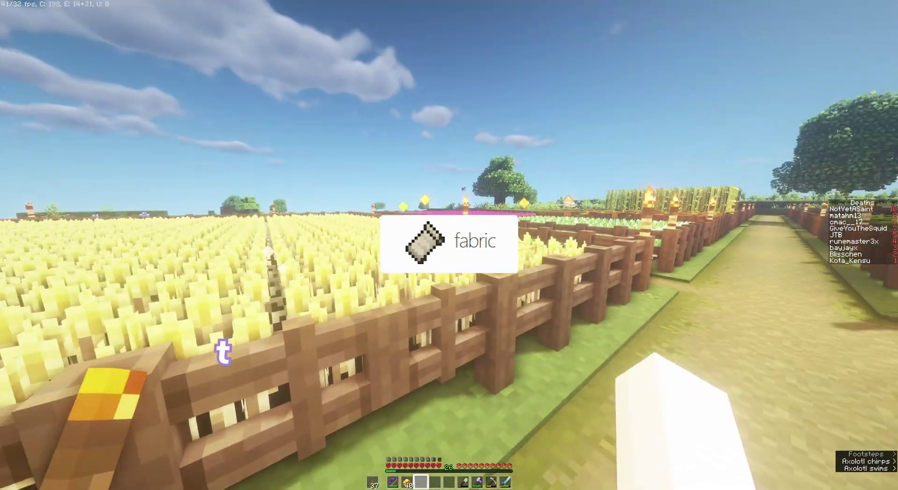
{"action": "mouse_move", "coordinate": [449, 245]}
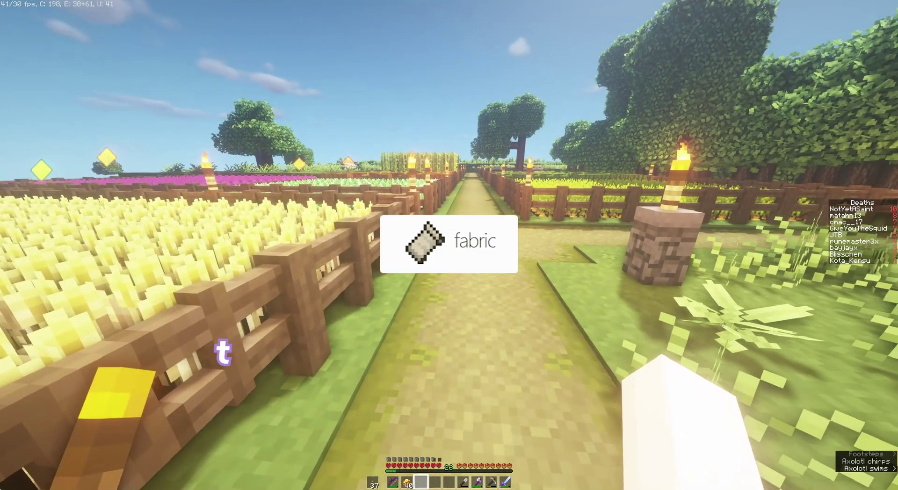
{"action": "key", "text": "w"}
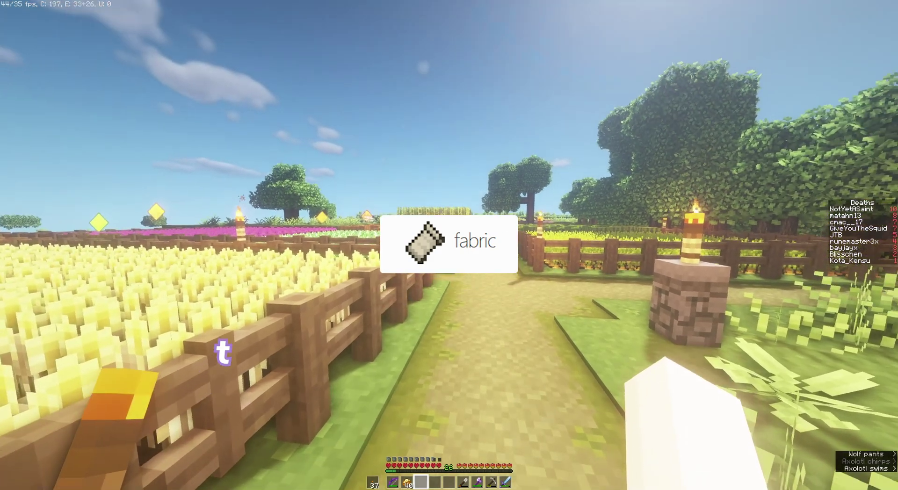
{"action": "key", "text": "w"}
{"action": "key", "text": "w"}
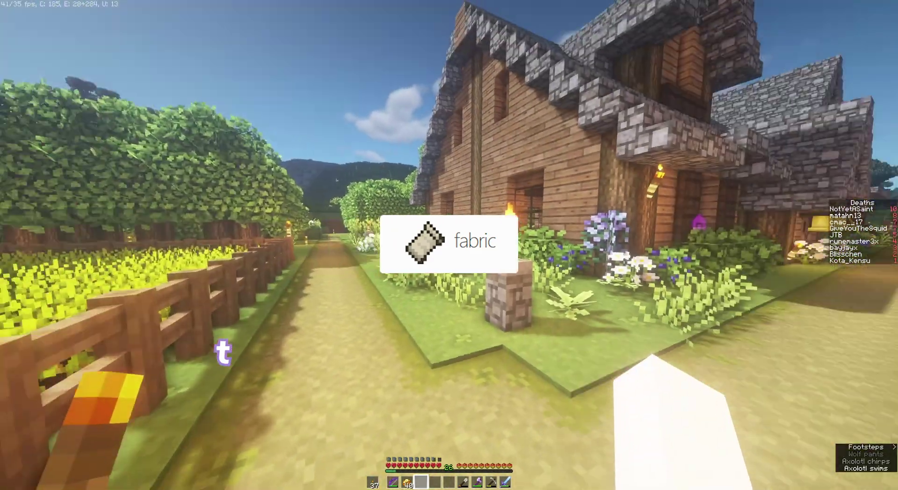
{"action": "key", "text": "w"}
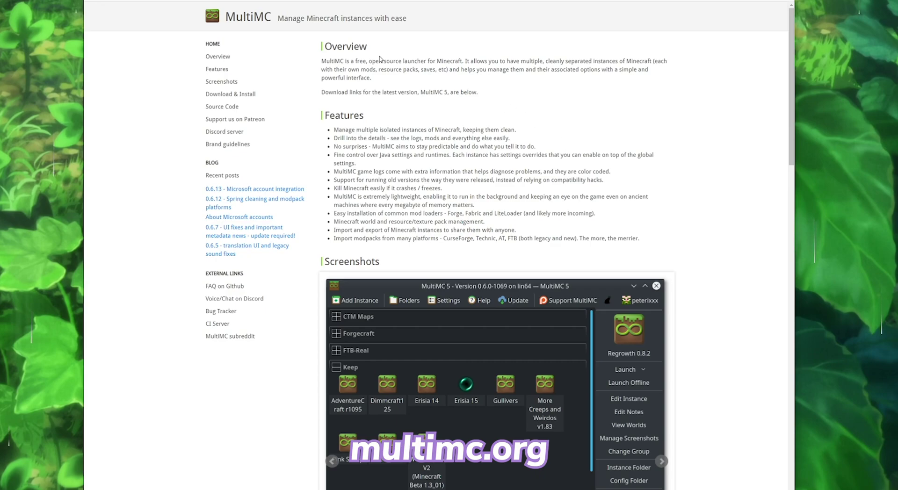
Step: Read the overview on the MultiMC website, including its description as a free, open source launcher
{"action": "left_click_drag", "start_coordinate": [321, 61], "coordinate": [463, 61]}
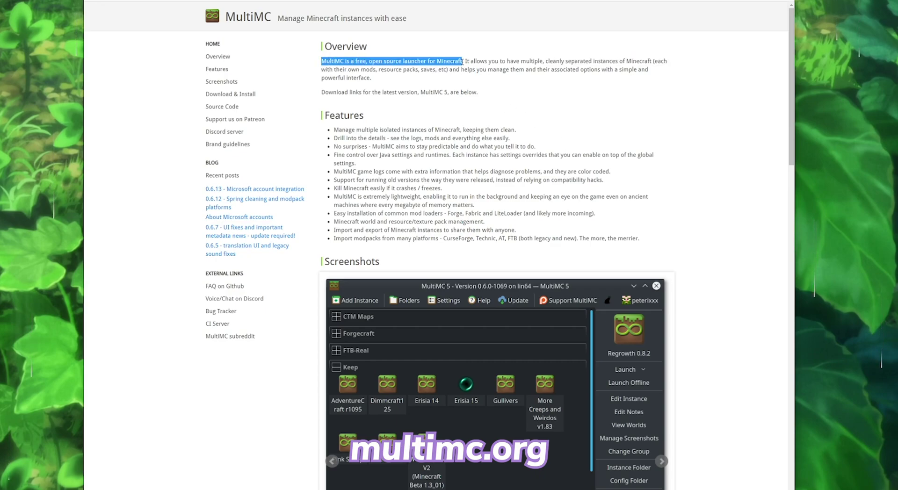
{"action": "left_click", "coordinate": [500, 81]}
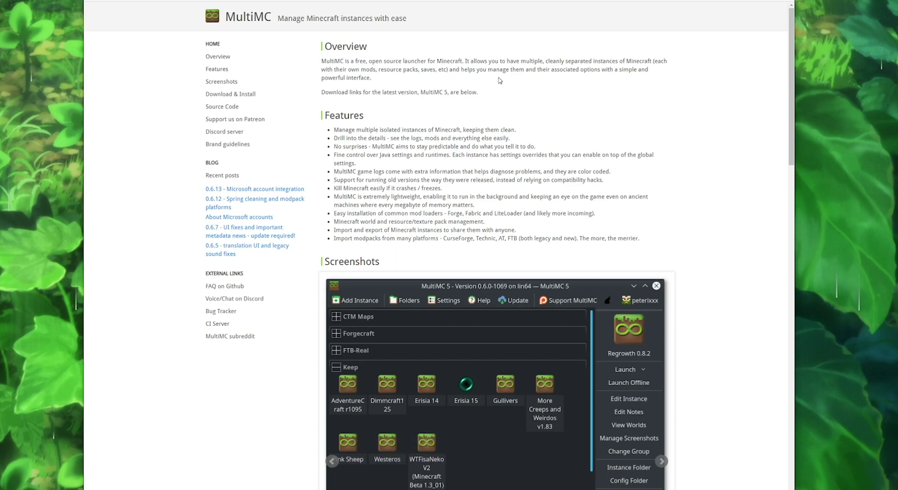
{"action": "scroll", "coordinate": [418, 133], "scroll_direction": "down", "scroll_amount": 10}
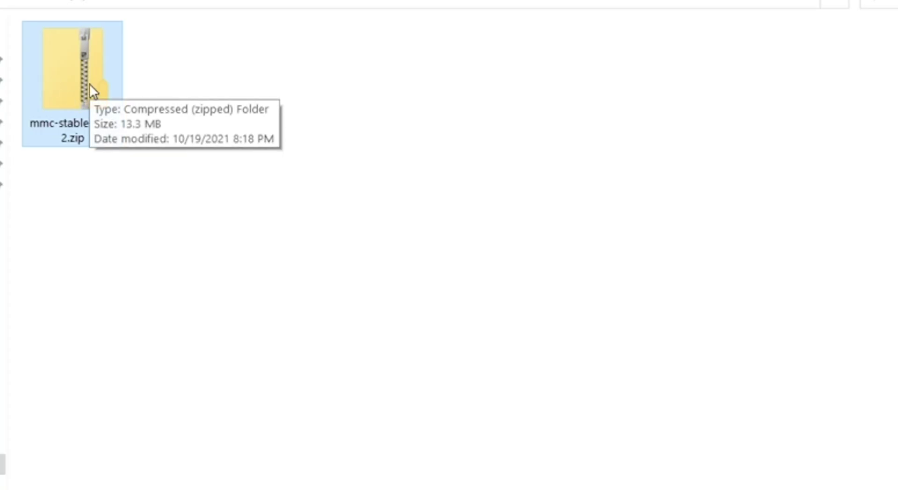
Step: Extract the downloaded mmc-stable-win32.zip archive into the current folder with 7-Zip
{"action": "right_click", "coordinate": [101, 88]}
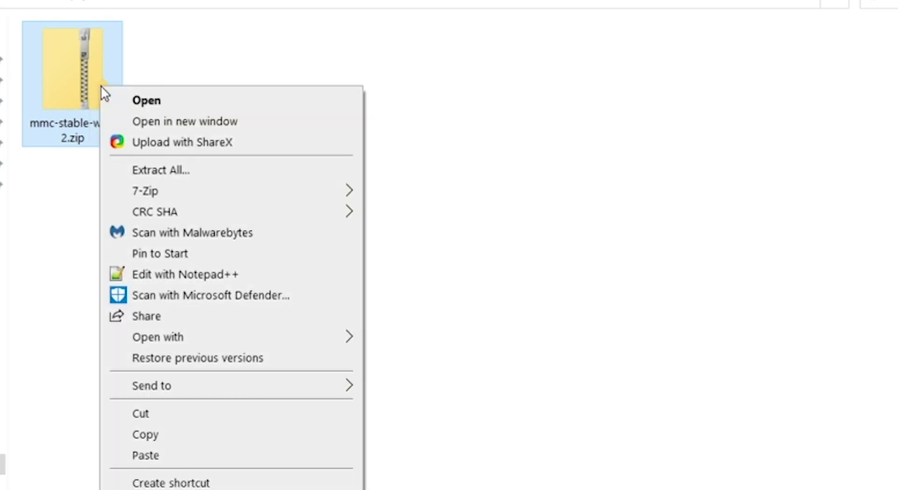
{"action": "mouse_move", "coordinate": [231, 194]}
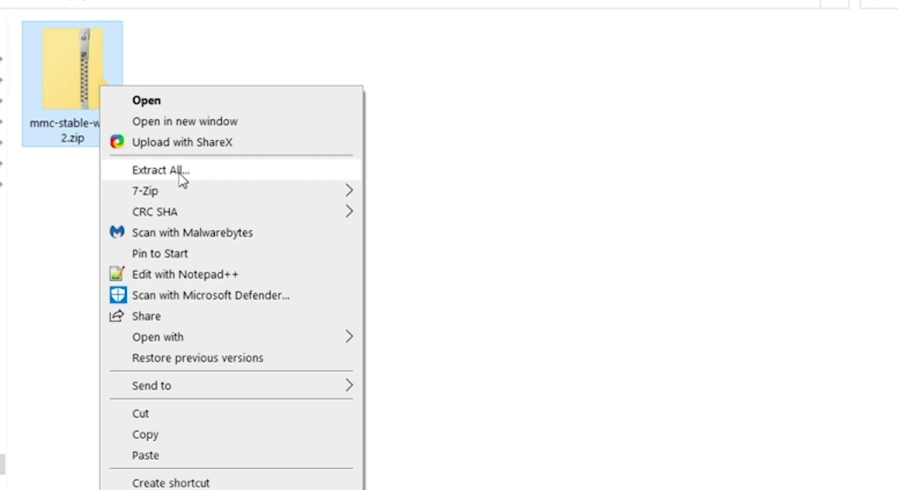
{"action": "mouse_move", "coordinate": [265, 200]}
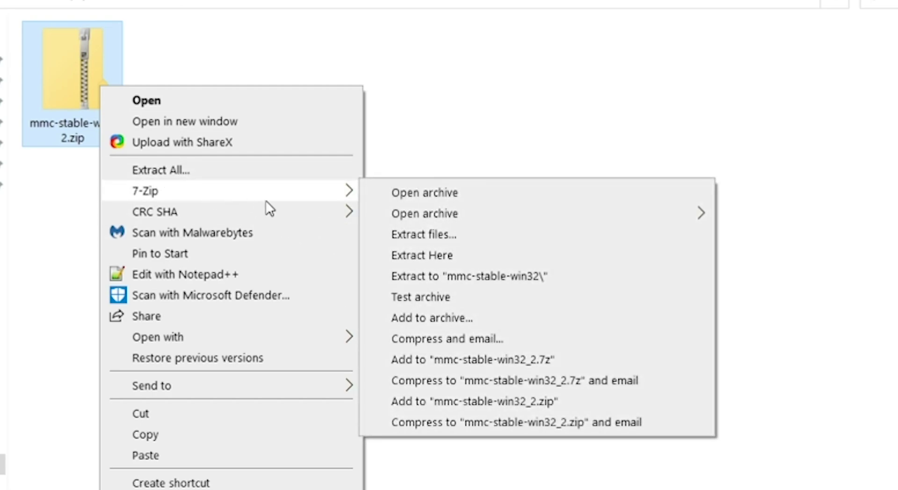
{"action": "left_click", "coordinate": [444, 256]}
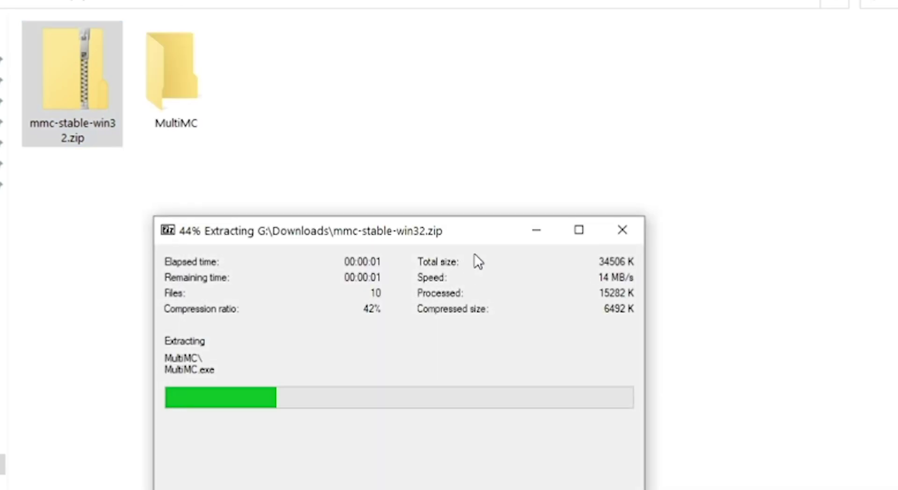
{"action": "left_click", "coordinate": [626, 305]}
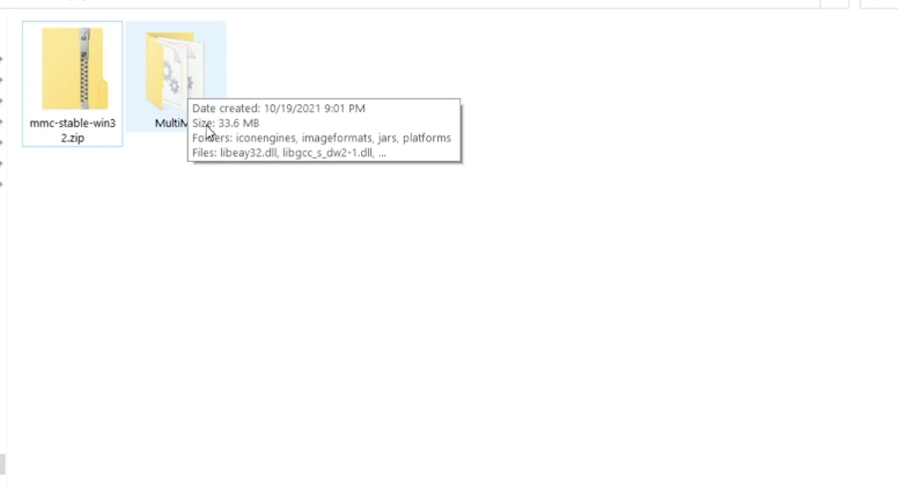
Step: Open the extracted MultiMC folder and launch MultiMC.exe
{"action": "double_click", "coordinate": [172, 100]}
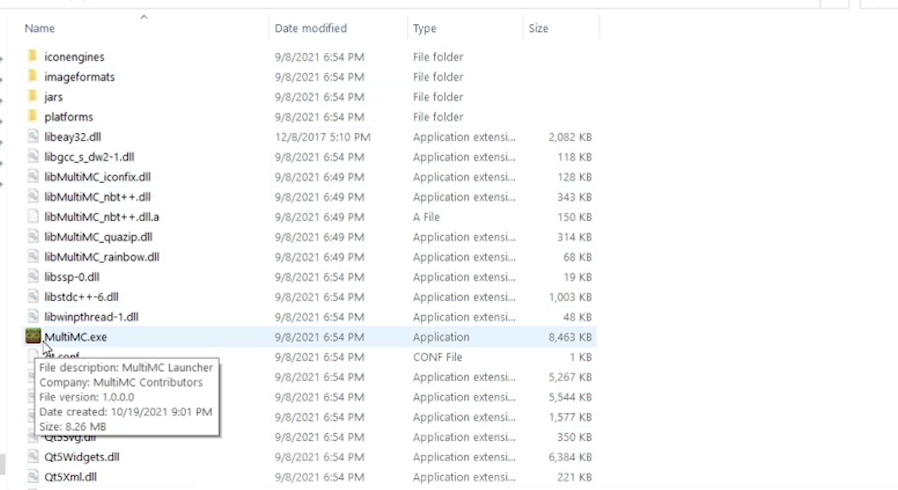
{"action": "left_click", "coordinate": [90, 343]}
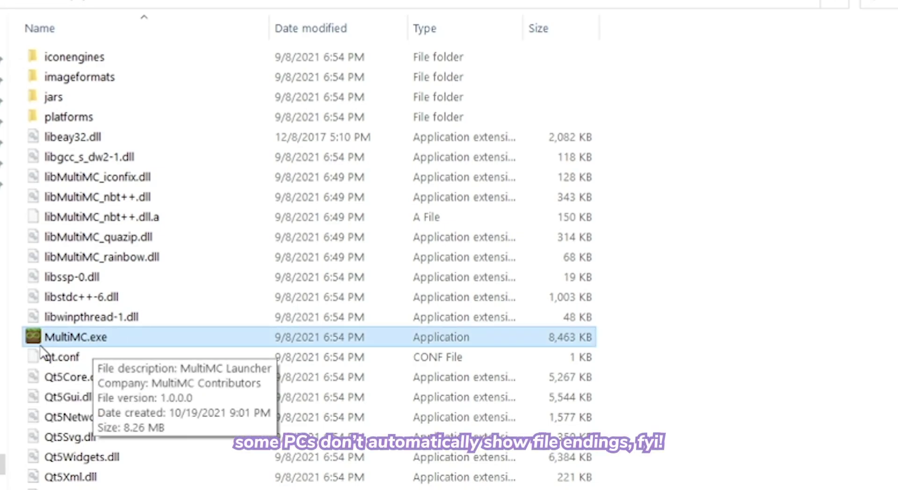
{"action": "double_click", "coordinate": [121, 340]}
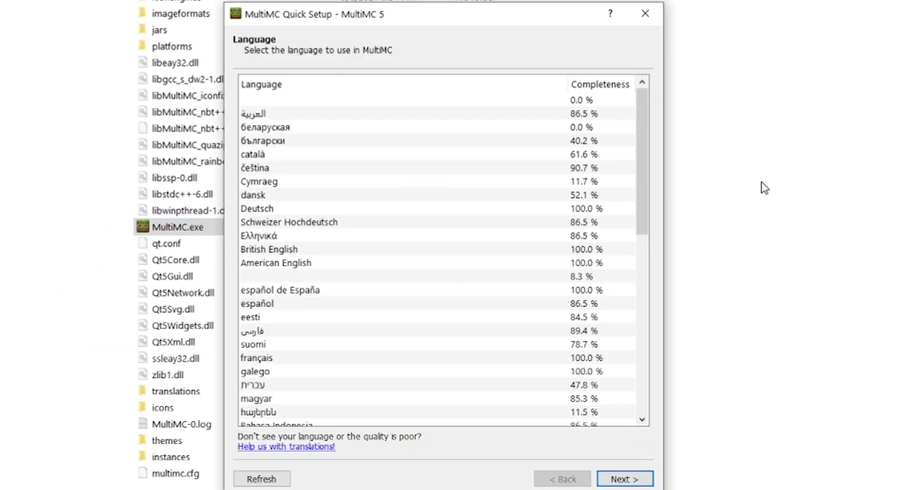
Step: Choose American English as the MultiMC language and continue the quick setup
{"action": "left_click", "coordinate": [285, 264]}
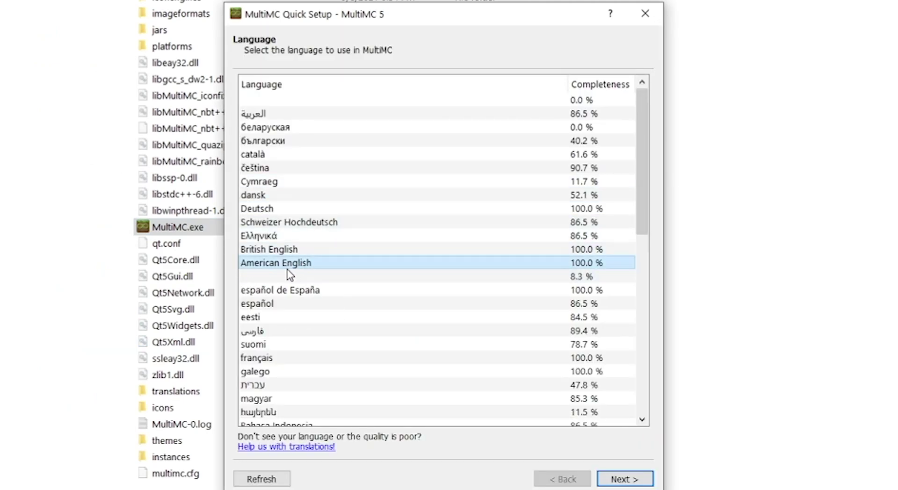
{"action": "scroll", "coordinate": [370, 260], "scroll_direction": "down", "scroll_amount": 7}
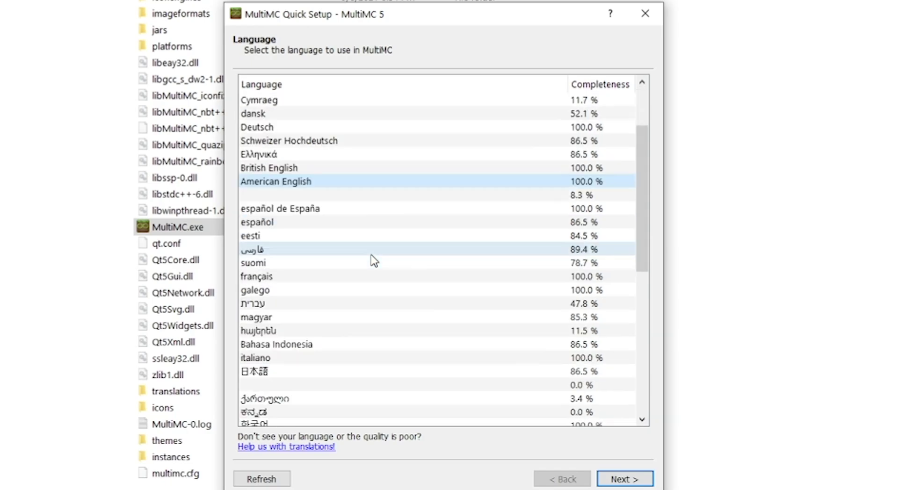
{"action": "scroll", "coordinate": [358, 374], "scroll_direction": "down", "scroll_amount": 3}
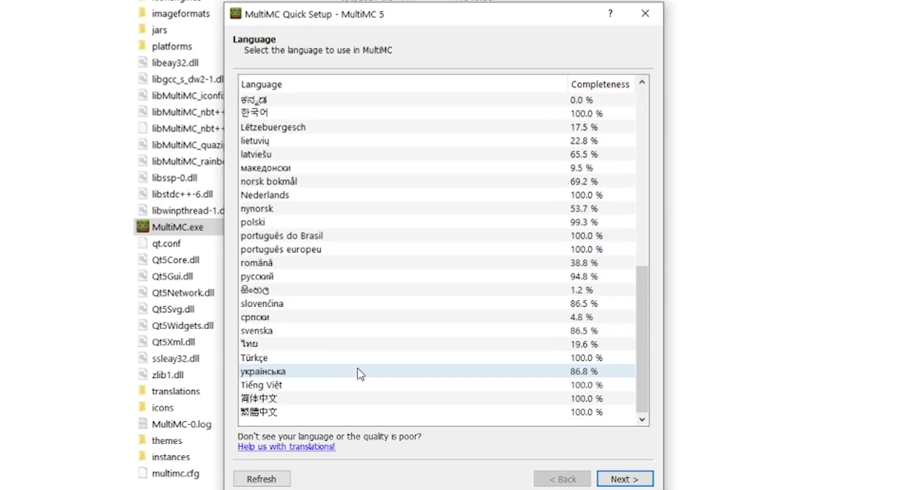
{"action": "scroll", "coordinate": [358, 374], "scroll_direction": "up", "scroll_amount": 7}
{"action": "scroll", "coordinate": [357, 372], "scroll_direction": "up", "scroll_amount": 3}
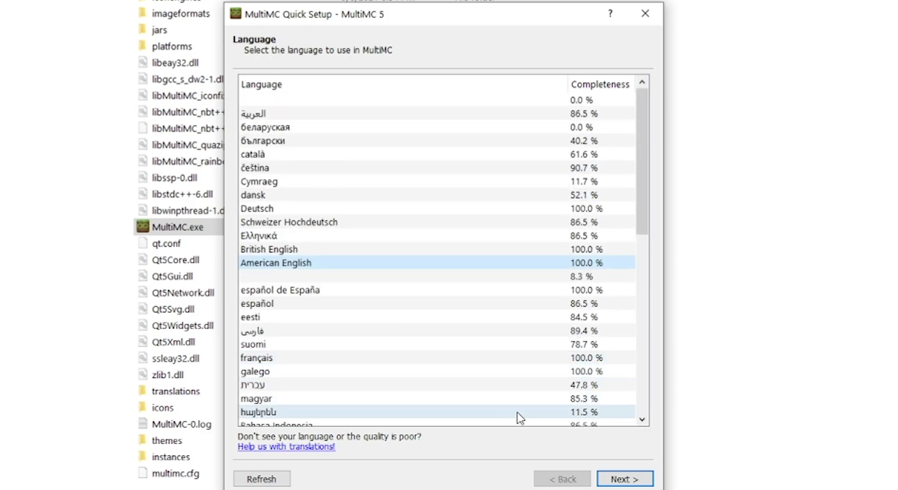
{"action": "left_click", "coordinate": [627, 479]}
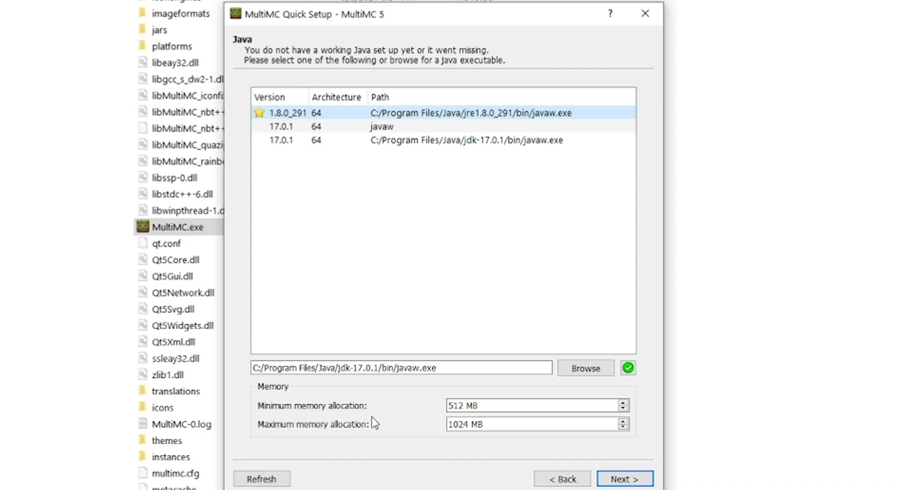
Step: Set the minimum memory allocation to 12000 MB and finish the quick setup with analytics disabled
{"action": "left_click_drag", "start_coordinate": [473, 406], "coordinate": [446, 406]}
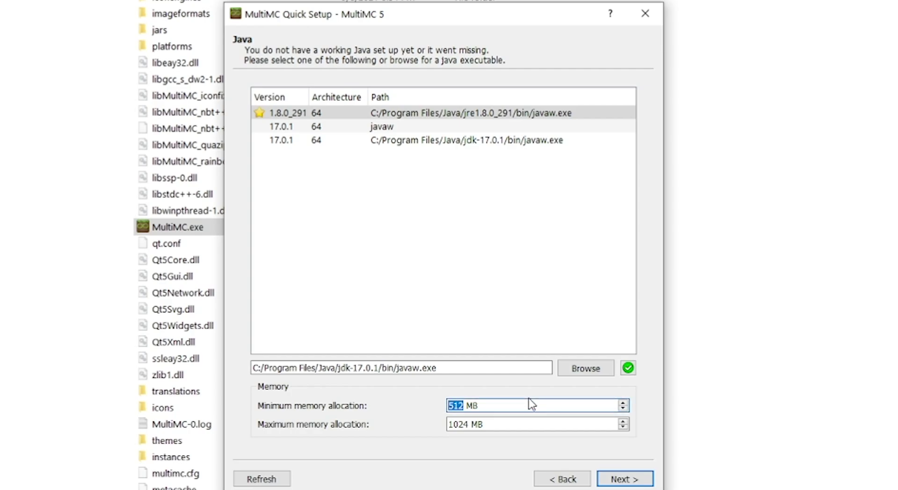
{"action": "type", "text": "12000"}
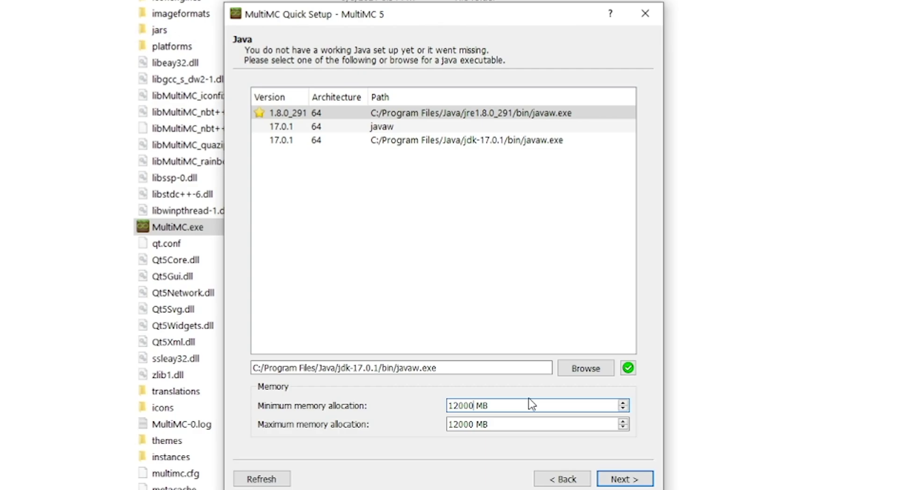
{"action": "left_click", "coordinate": [622, 479]}
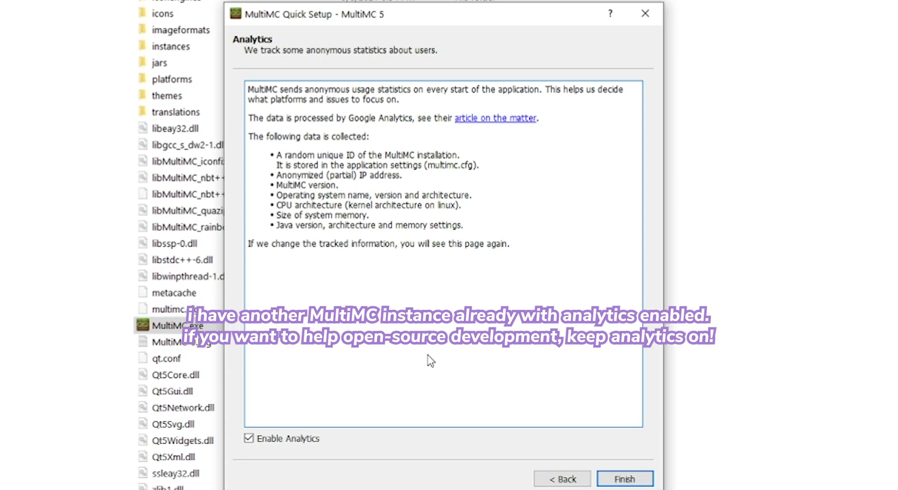
{"action": "left_click", "coordinate": [317, 439]}
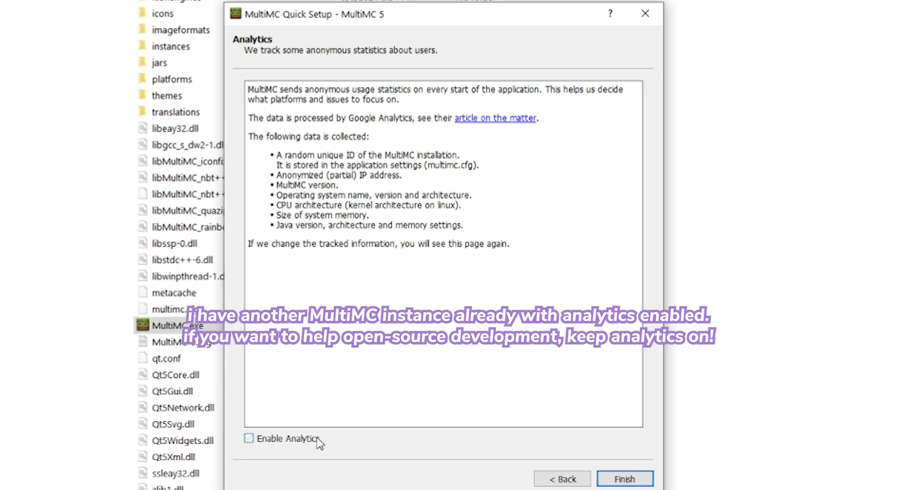
{"action": "left_click", "coordinate": [635, 487]}
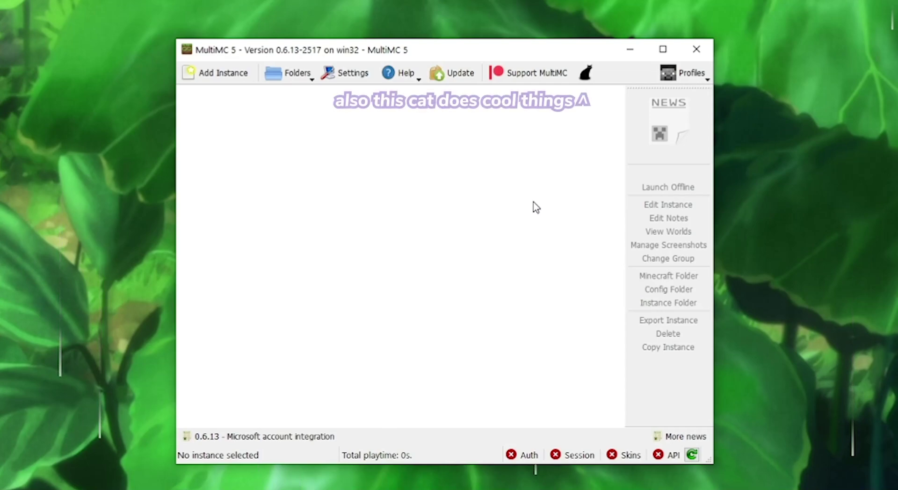
Step: Open the account management settings for the launcher profiles
{"action": "left_click", "coordinate": [697, 80]}
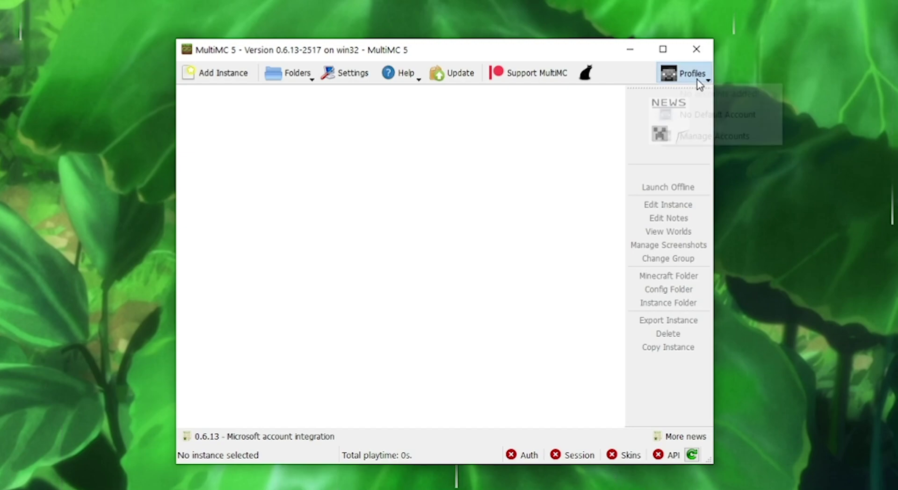
{"action": "left_click", "coordinate": [728, 146]}
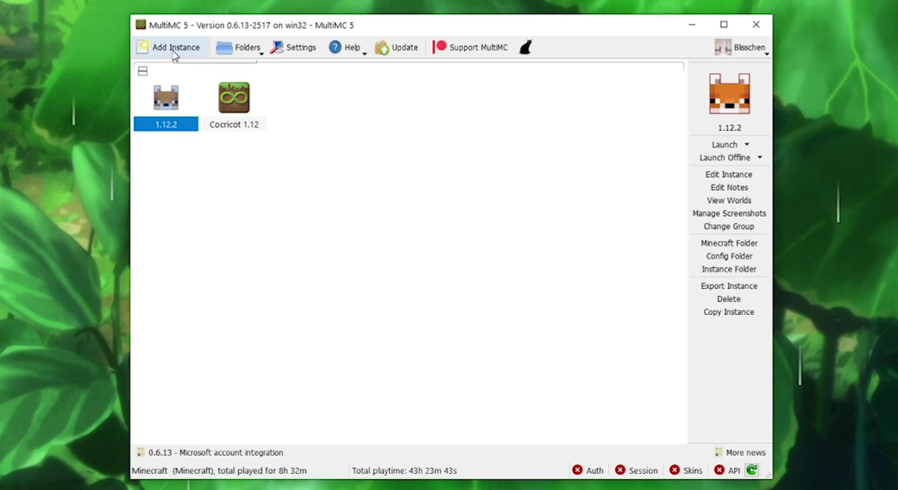
Step: Start adding a new instance
{"action": "left_click", "coordinate": [174, 52]}
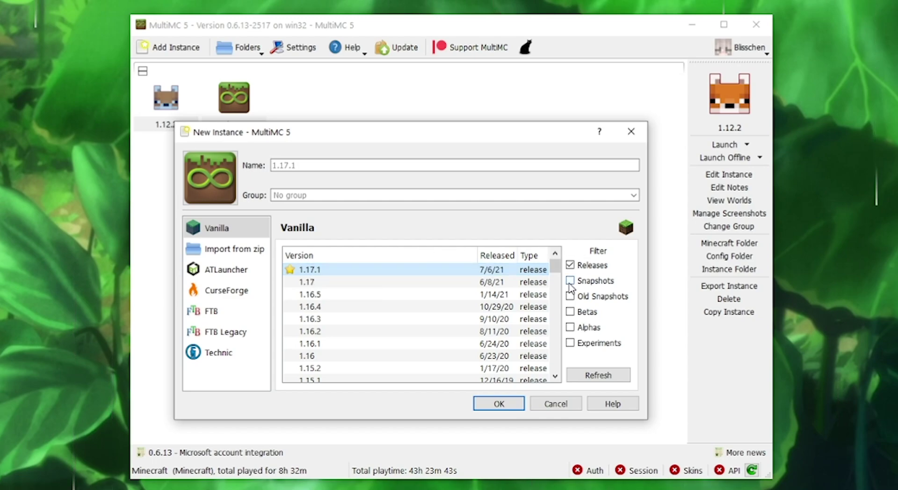
{"action": "left_click", "coordinate": [570, 282]}
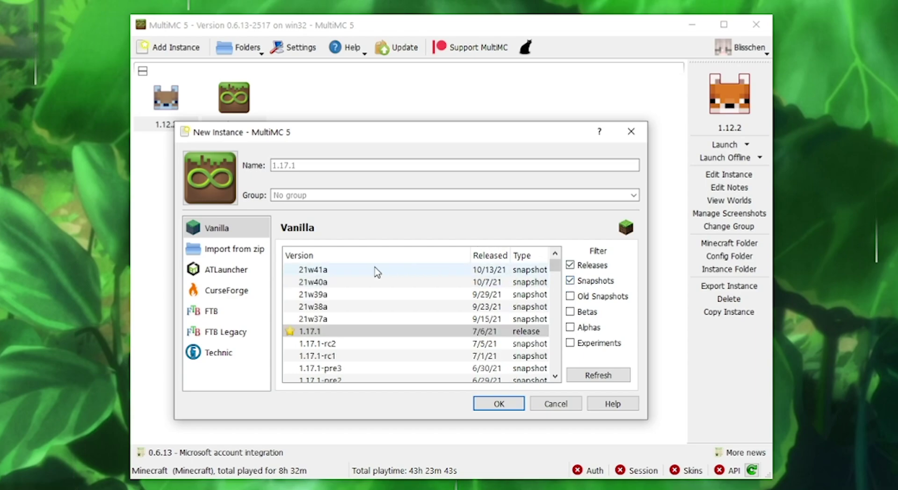
{"action": "left_click", "coordinate": [315, 270]}
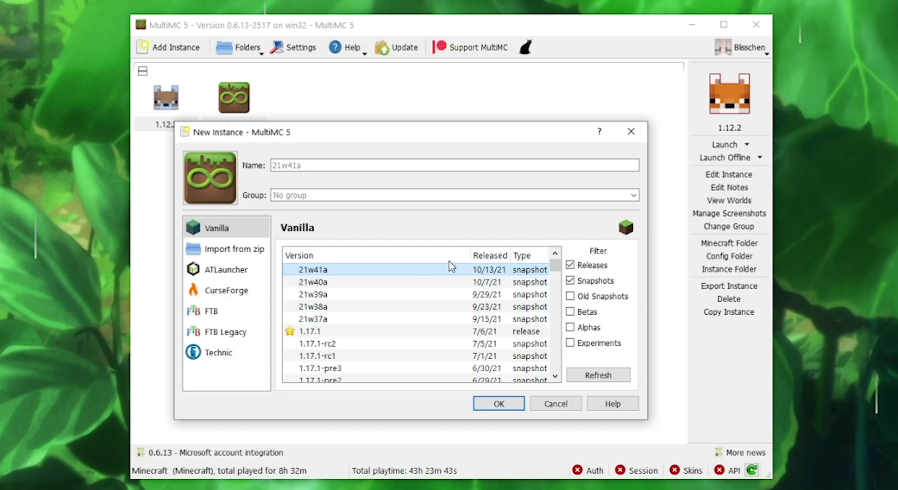
{"action": "left_click", "coordinate": [570, 281]}
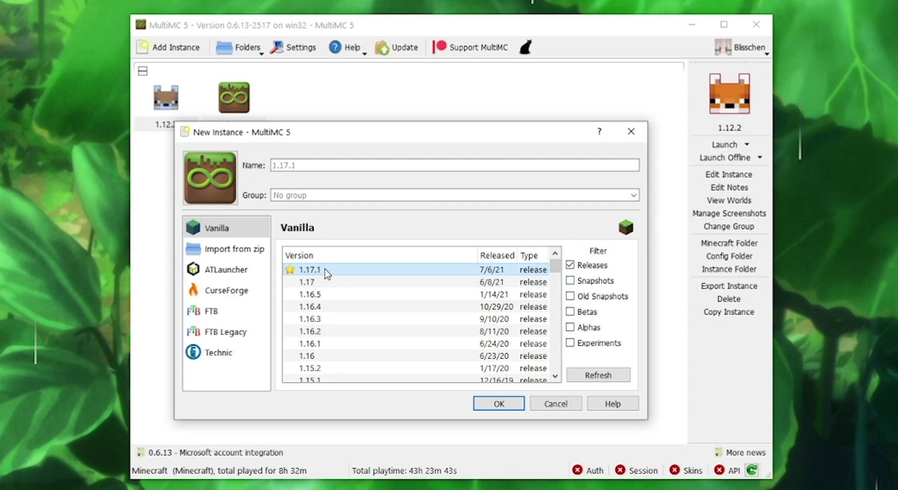
Step: Name the instance 1.17.1 and create it with the vanilla 1.17.1 release
{"action": "left_click", "coordinate": [301, 166]}
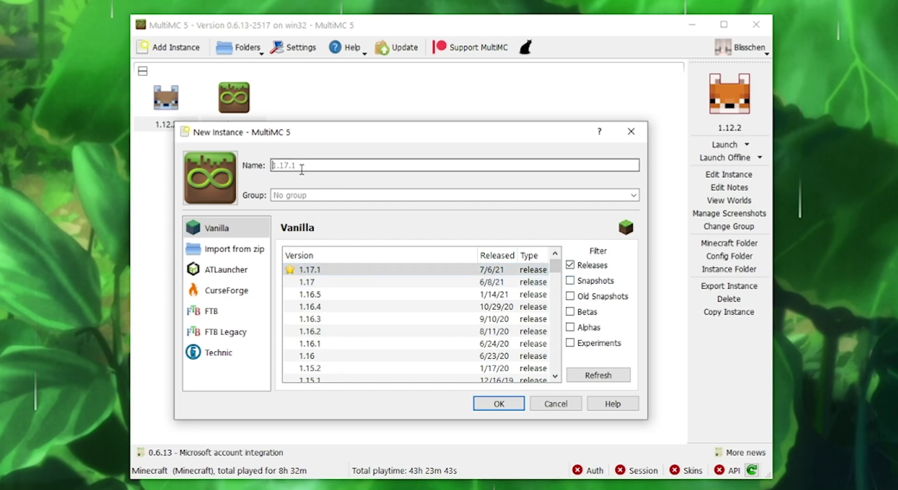
{"action": "type", "text": "1.17.1"}
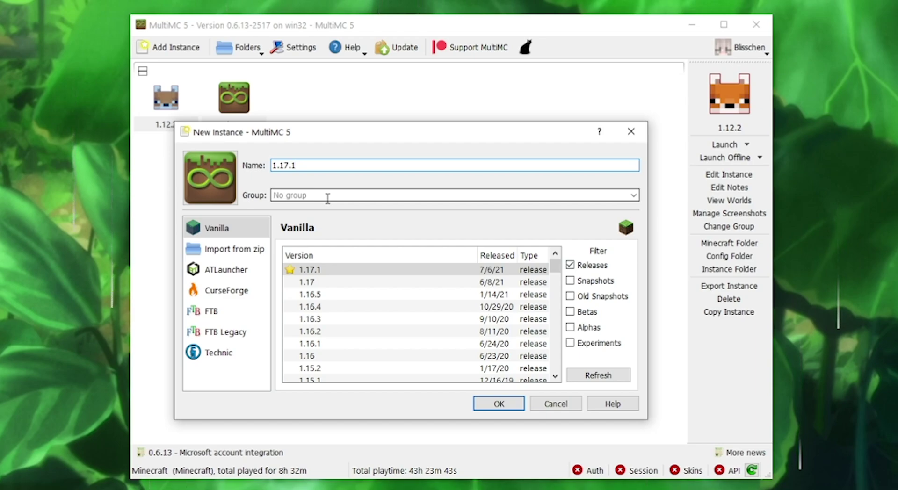
{"action": "left_click", "coordinate": [499, 405]}
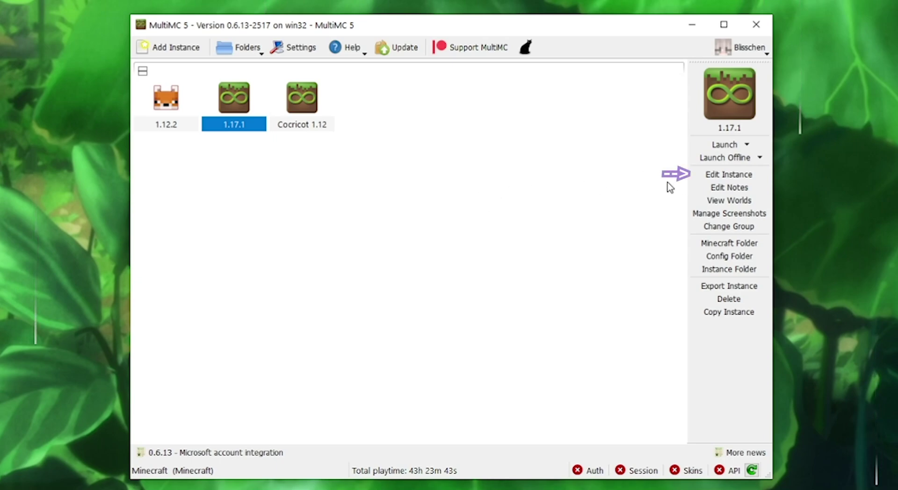
Step: Open the 1.17.1 instance for editing and select its Minecraft component
{"action": "left_click", "coordinate": [728, 177]}
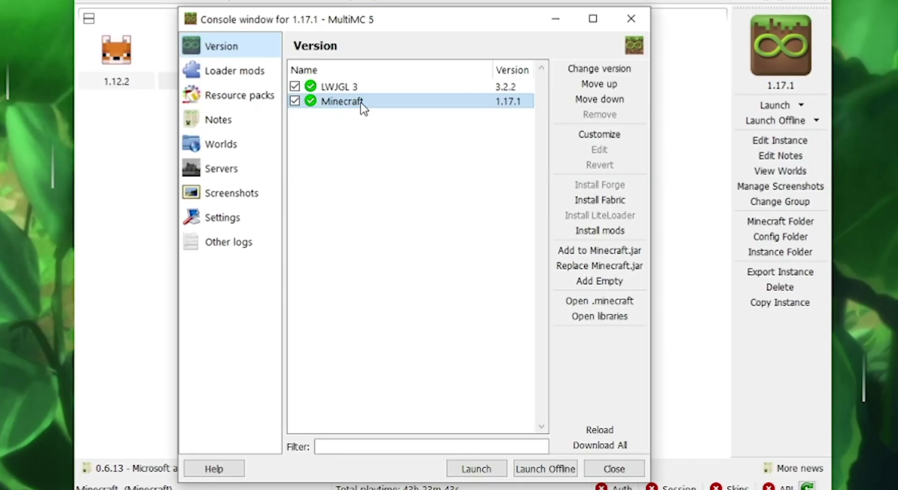
{"action": "left_click", "coordinate": [361, 104]}
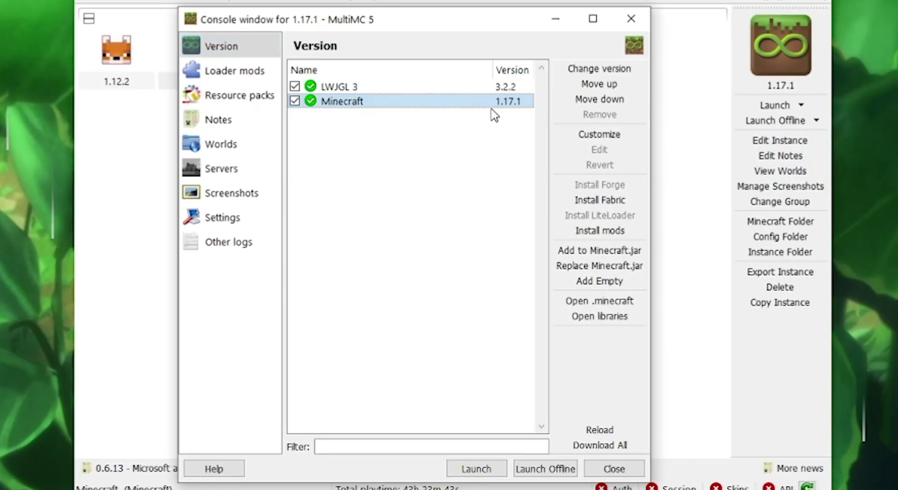
Step: Install Fabric Loader version 0.11.7 into the 1.17.1 instance
{"action": "left_click", "coordinate": [374, 88]}
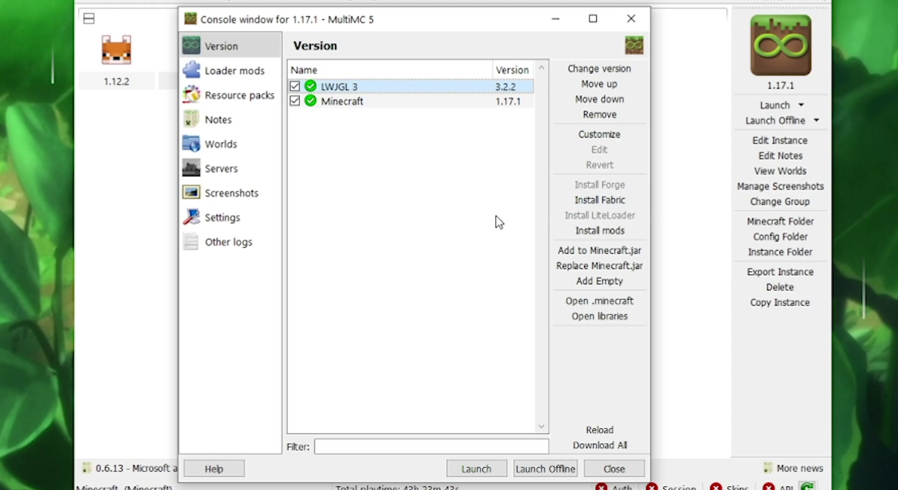
{"action": "left_click", "coordinate": [601, 205]}
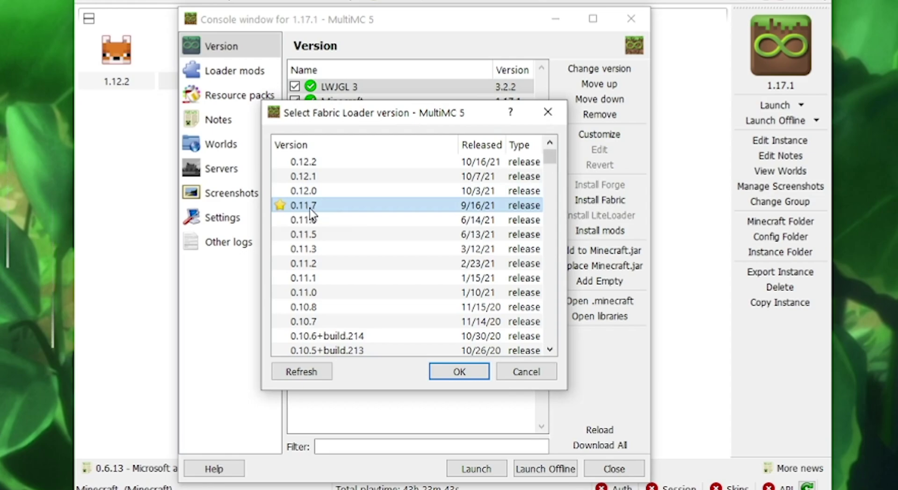
{"action": "left_click", "coordinate": [458, 377]}
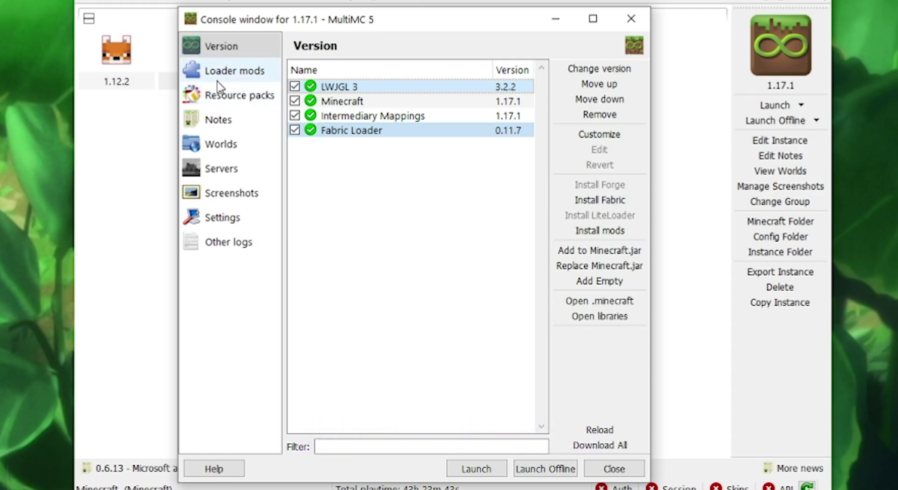
Step: Add fabric-api-0.40.8+1.17.jar to the instance's loader mods
{"action": "left_click", "coordinate": [246, 82]}
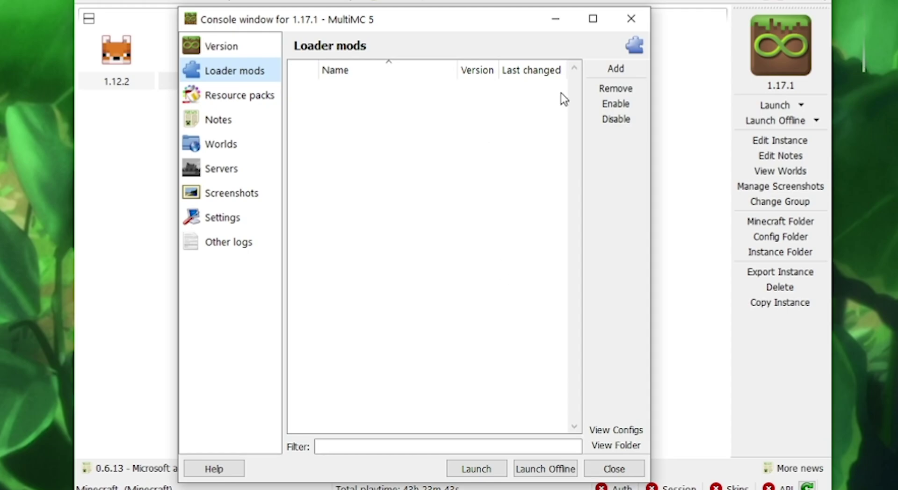
{"action": "left_click", "coordinate": [626, 71]}
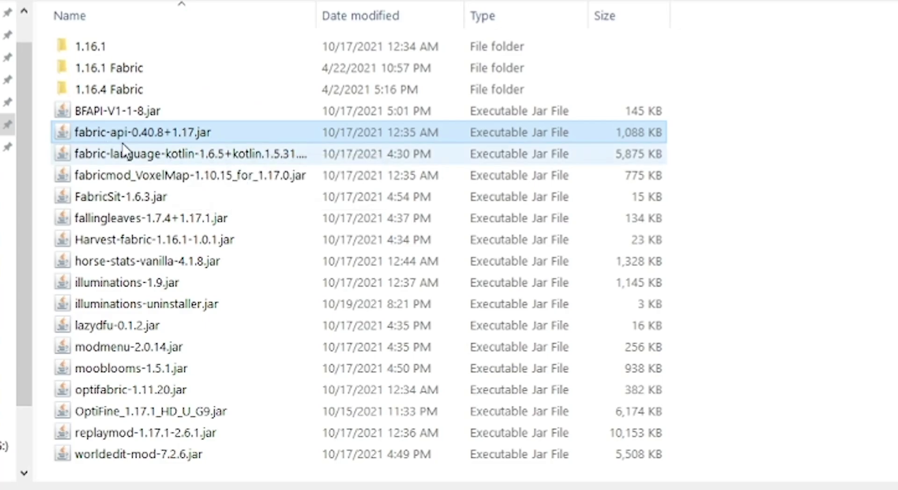
{"action": "key", "text": "Return"}
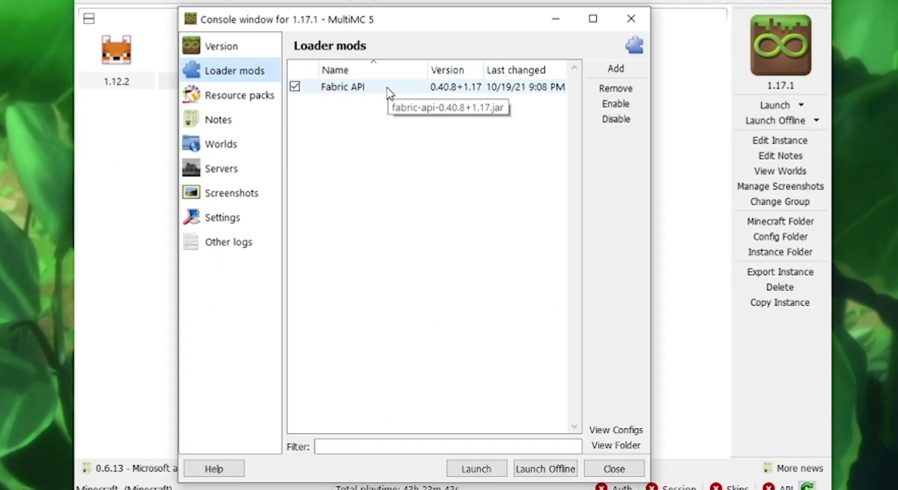
{"action": "left_click", "coordinate": [378, 119]}
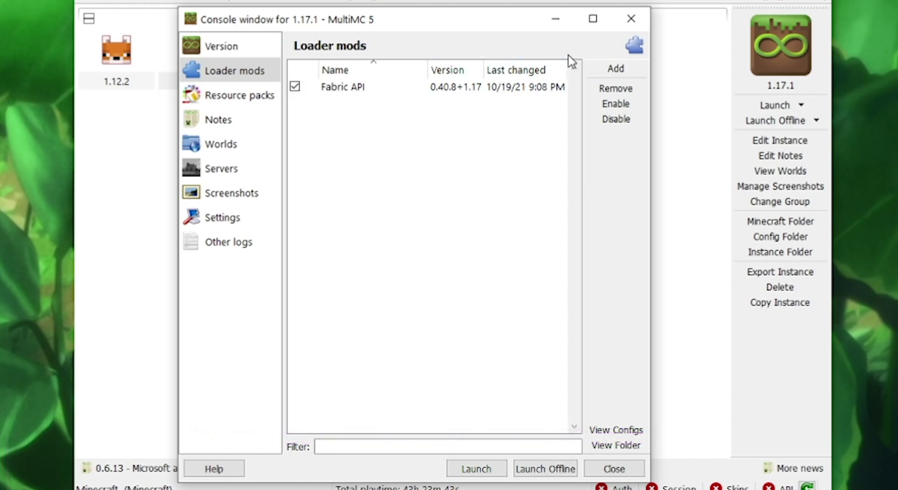
Step: Add OptiFine_1.17.1_HD_U_G9.jar and optifabric-1.11.20.jar together to the instance's loader mods
{"action": "left_click", "coordinate": [616, 68]}
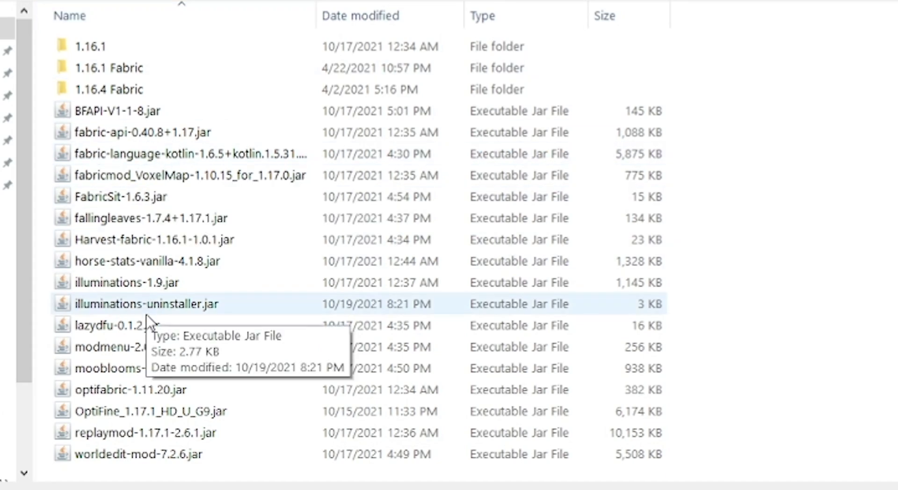
{"action": "left_click", "coordinate": [131, 417]}
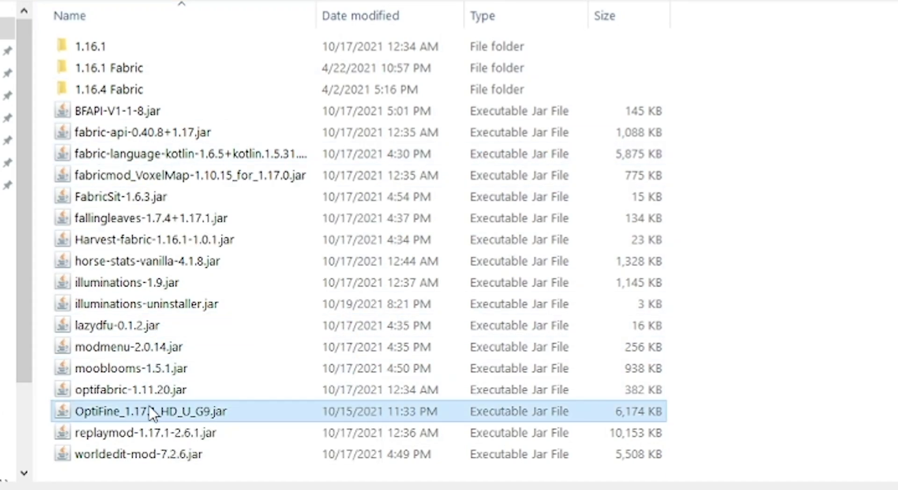
{"action": "left_click", "coordinate": [136, 392], "text": "ctrl"}
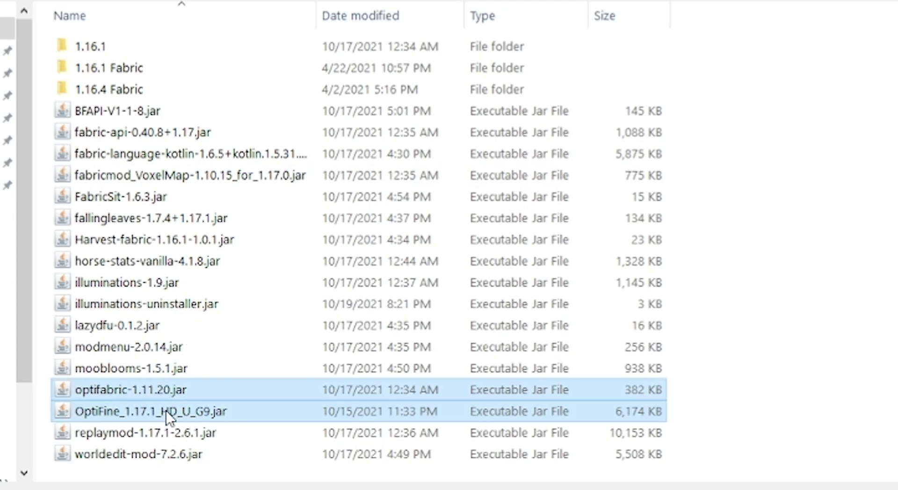
{"action": "left_click", "coordinate": [152, 373], "text": "ctrl"}
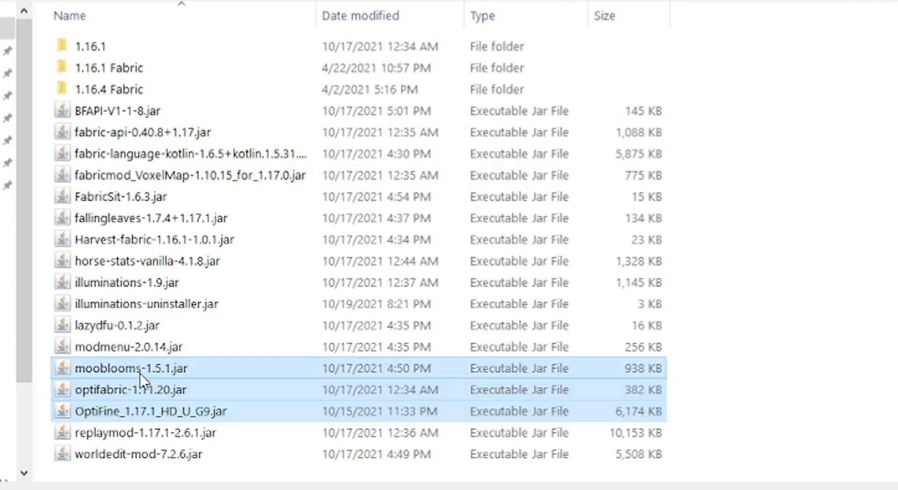
{"action": "left_click", "coordinate": [143, 372], "text": "ctrl"}
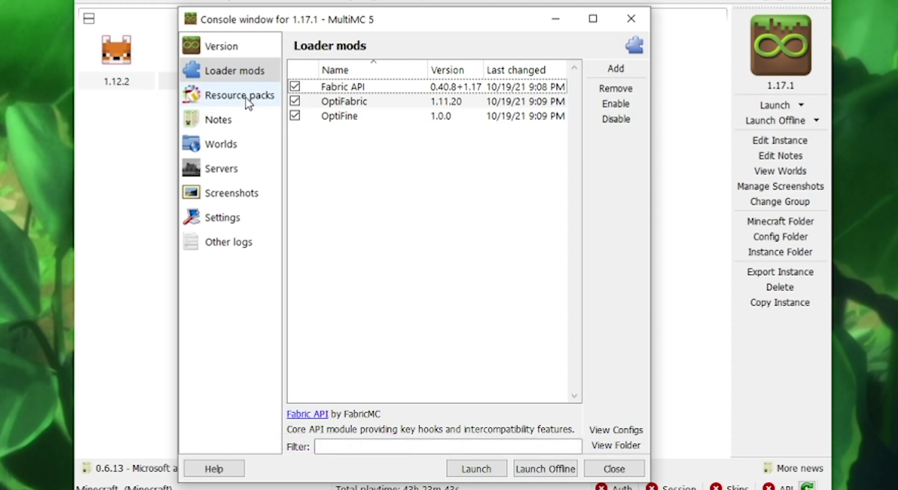
Step: Add the Mizunos 16 Craft JE_1.17.1-1.0, Mizunos 16 Craft JE CIT_1.17.1_beta-1.0 and Invisible Item Frame Pack_1.17.1-1.0 zips as resource packs
{"action": "left_click", "coordinate": [228, 102]}
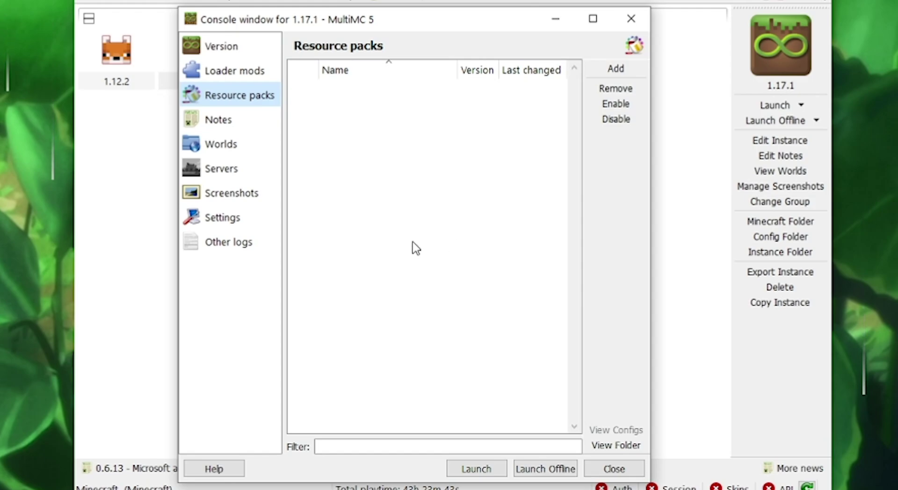
{"action": "left_click", "coordinate": [617, 69]}
{"action": "scroll", "coordinate": [282, 266], "scroll_direction": "down", "scroll_amount": 2}
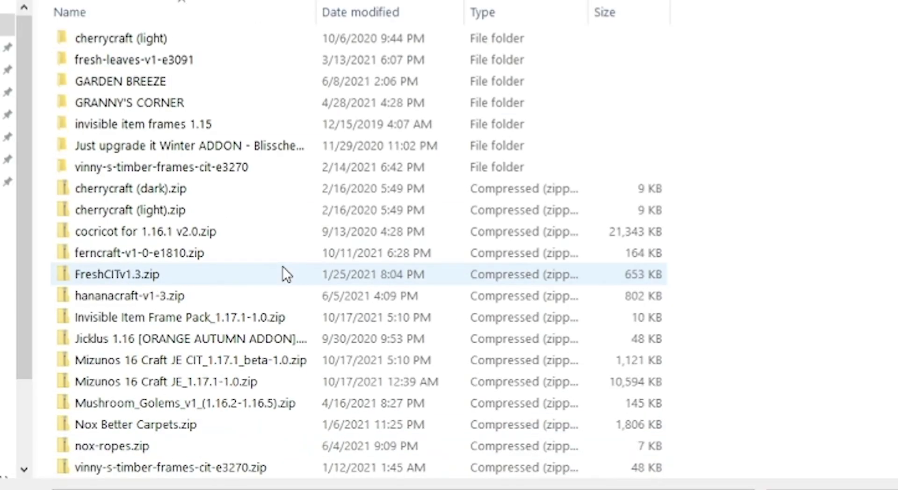
{"action": "left_click", "coordinate": [195, 389]}
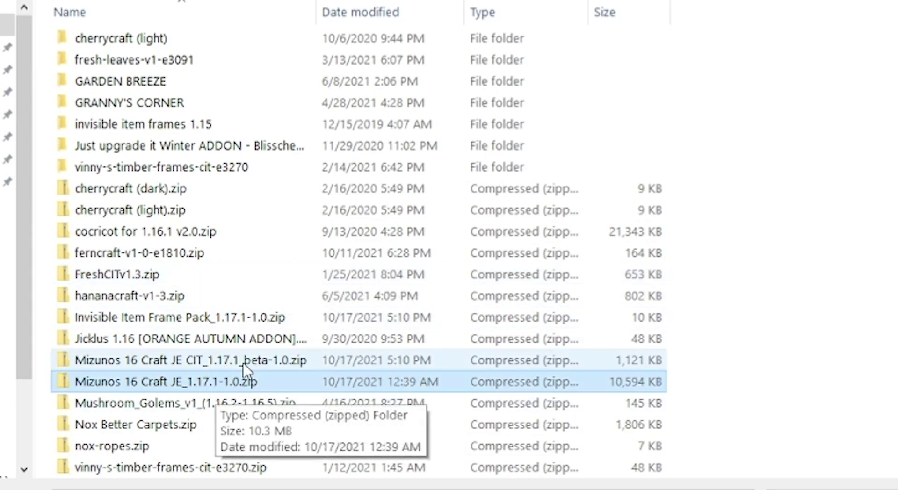
{"action": "left_click", "coordinate": [199, 365], "text": "ctrl"}
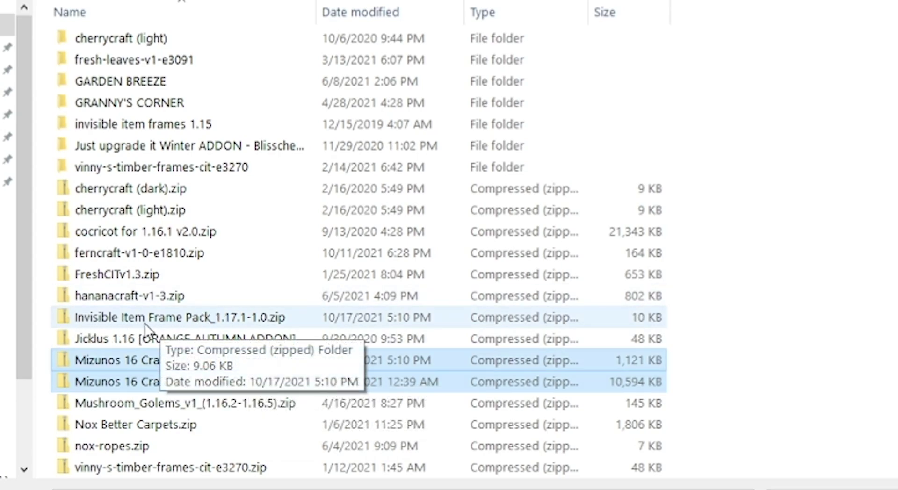
{"action": "left_click", "coordinate": [160, 323], "text": "ctrl"}
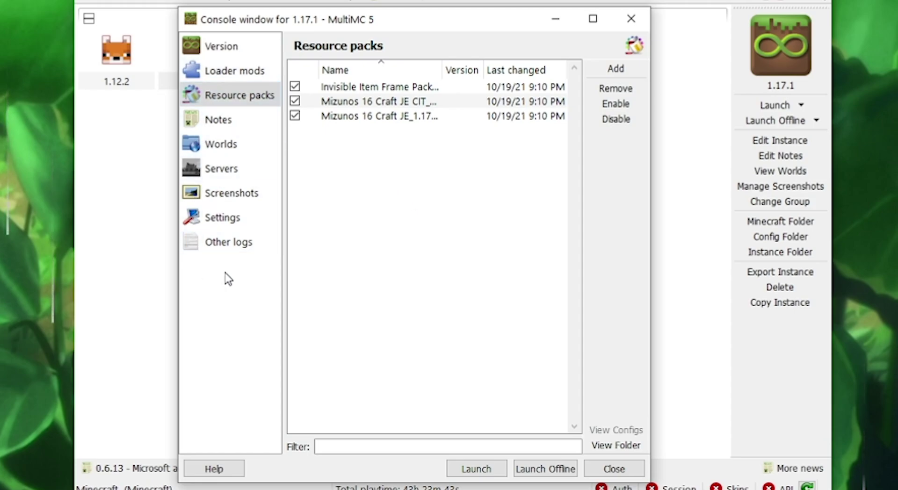
Step: Review the instance's notes, worlds, servers, screenshots and Java settings pages
{"action": "left_click", "coordinate": [220, 120]}
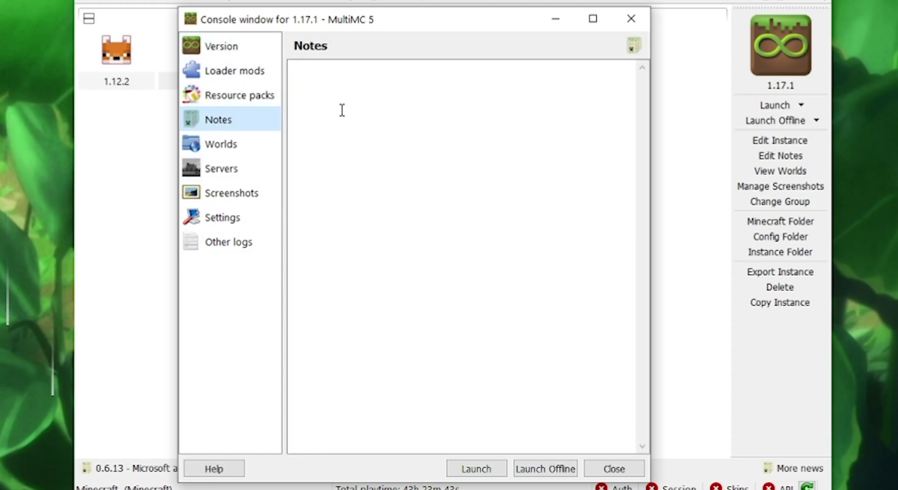
{"action": "left_click", "coordinate": [227, 146]}
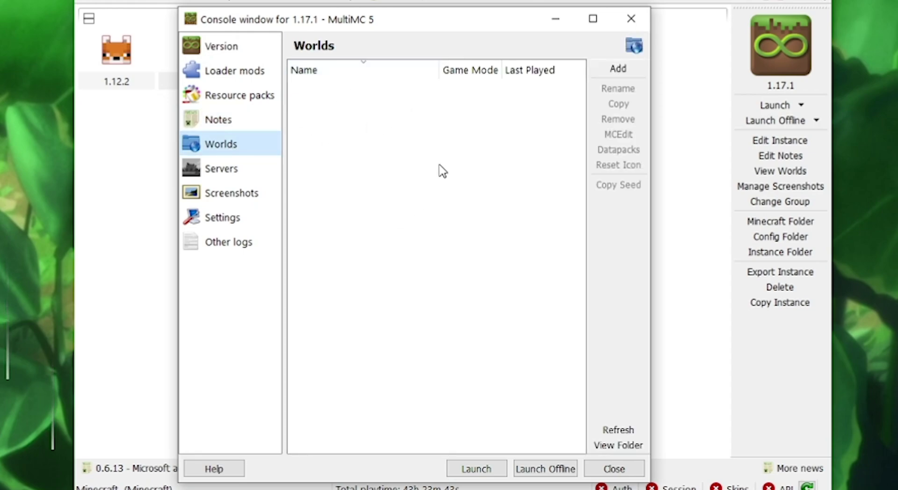
{"action": "left_click", "coordinate": [223, 170]}
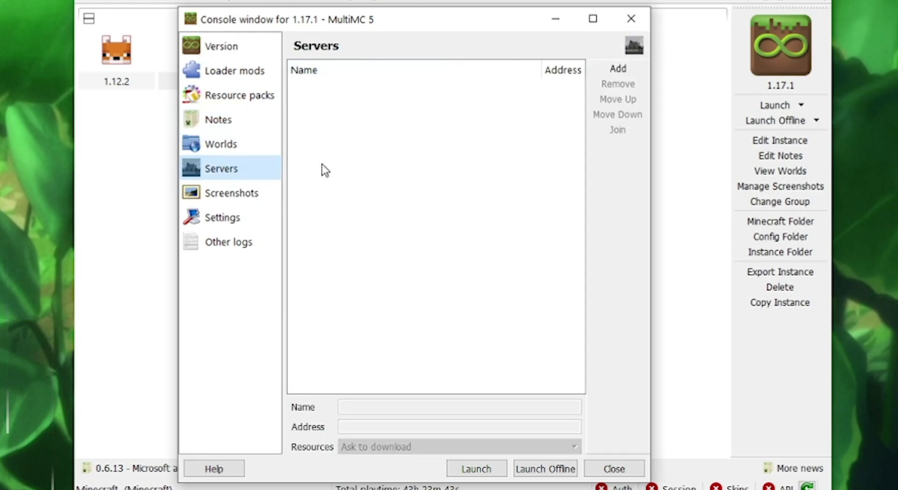
{"action": "left_click", "coordinate": [220, 194]}
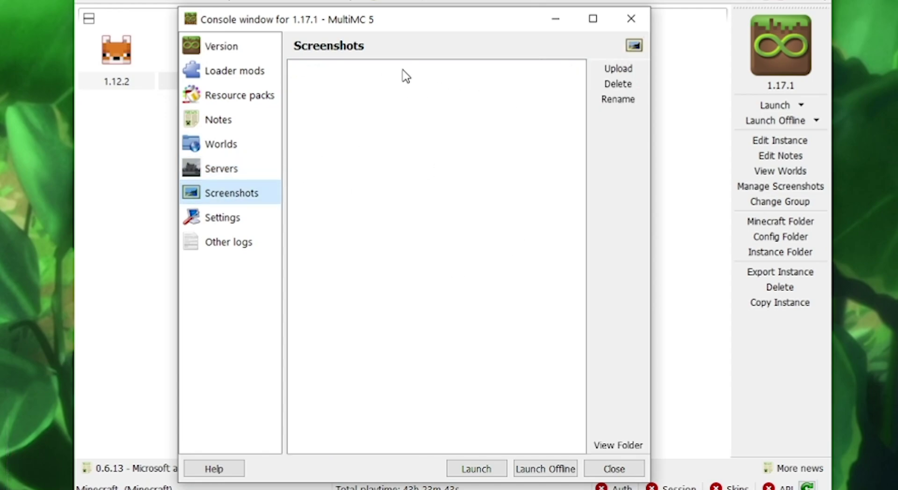
{"action": "left_click", "coordinate": [206, 218]}
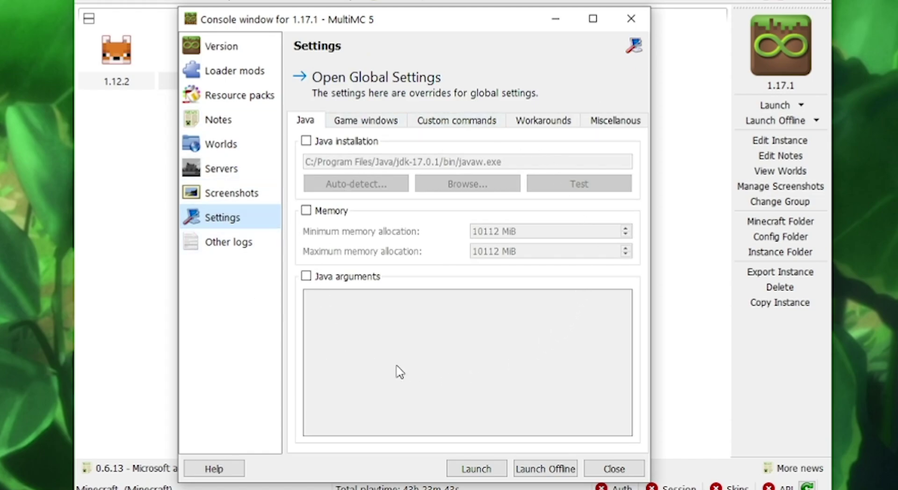
{"action": "left_click", "coordinate": [305, 210]}
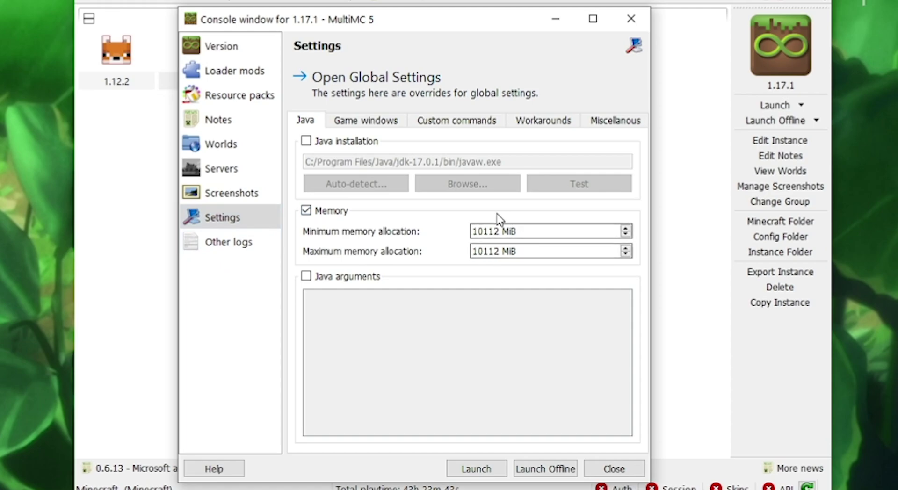
{"action": "left_click", "coordinate": [306, 211]}
{"action": "left_click", "coordinate": [306, 277]}
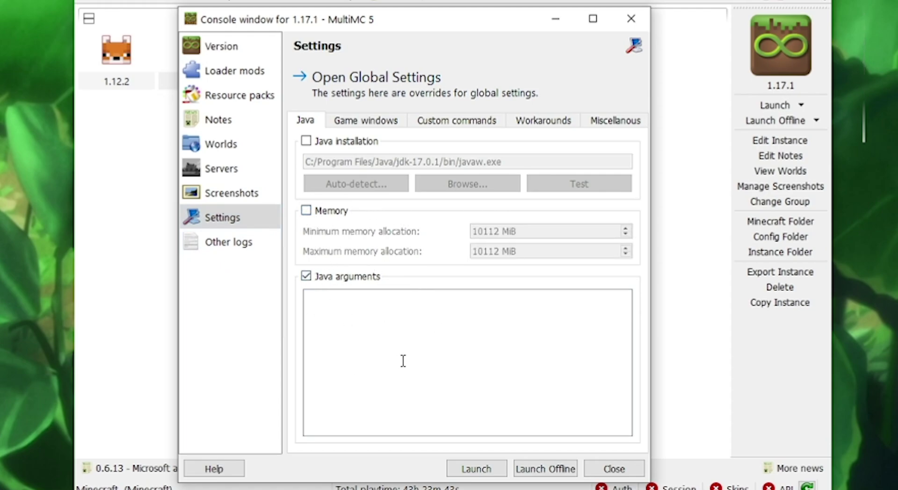
{"action": "left_click", "coordinate": [314, 282]}
Step: Return to the instance's component versions and launch the modded 1.17.1 instance
{"action": "left_click", "coordinate": [237, 43]}
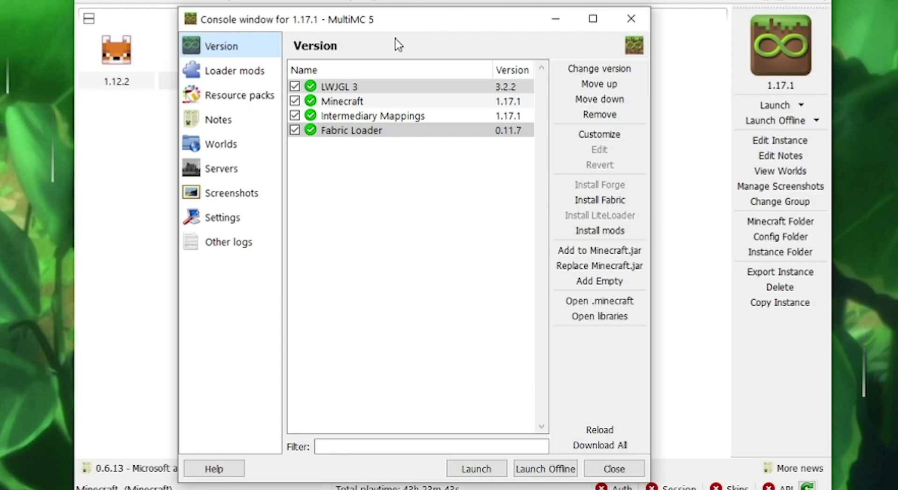
{"action": "left_click", "coordinate": [470, 471]}
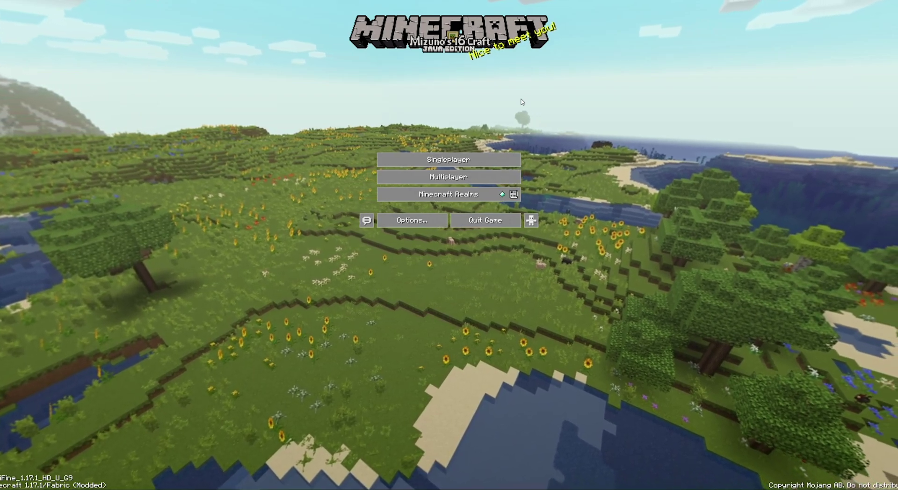
Step: Create a new singleplayer world with the game mode set to Creative
{"action": "left_click", "coordinate": [440, 162]}
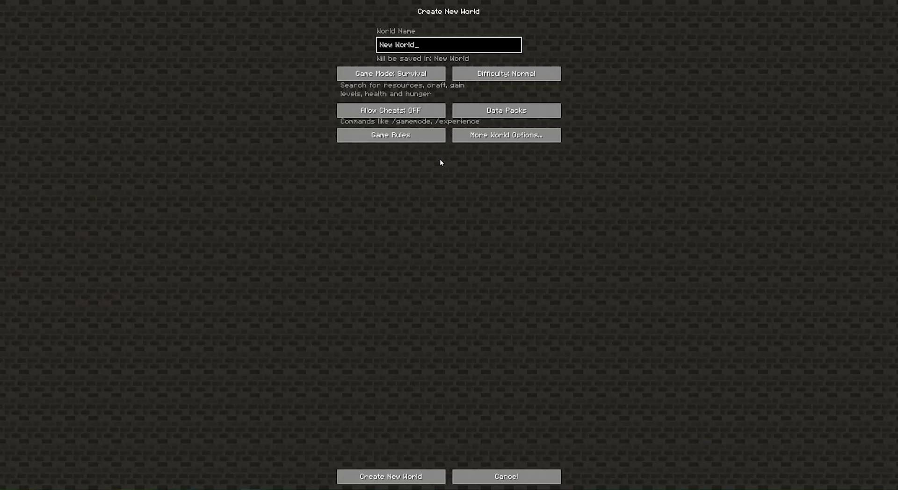
{"action": "left_click", "coordinate": [412, 75]}
{"action": "left_click", "coordinate": [417, 75]}
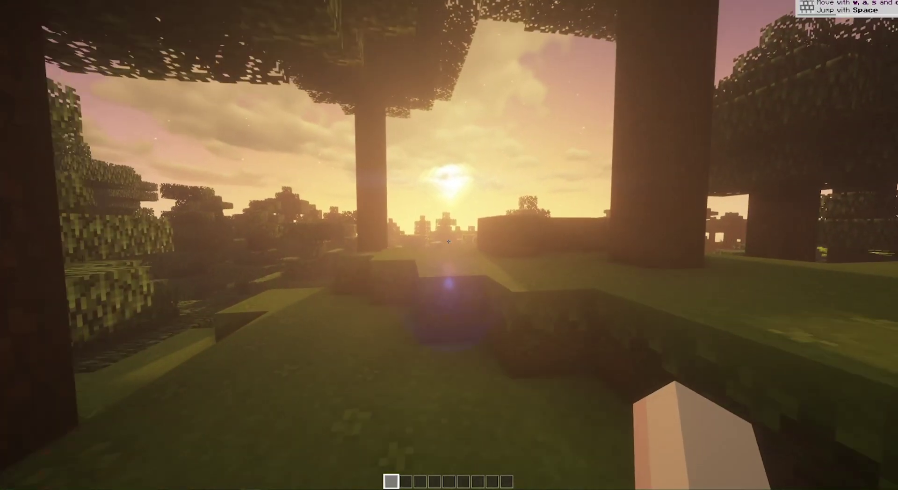
Step: Travel through the new world's forest and flower fields to examine how the resource packs and modded graphics look
{"action": "key", "text": "w"}
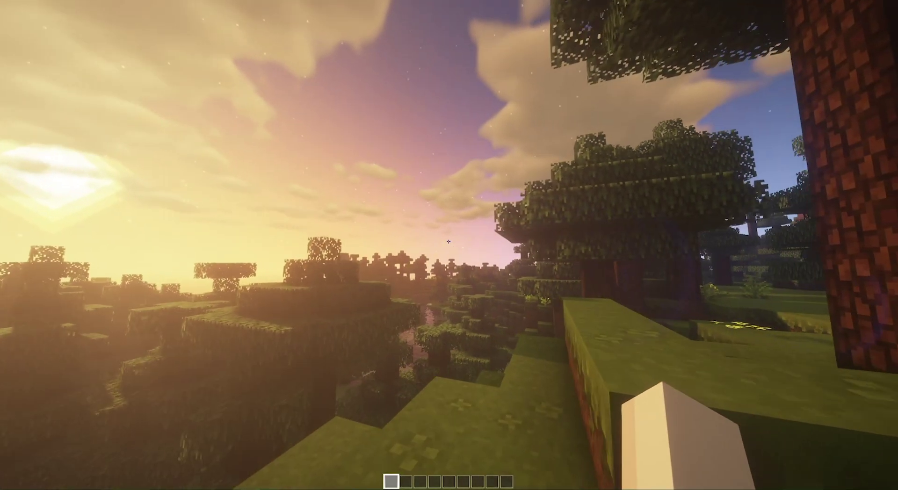
{"action": "key", "text": "w"}
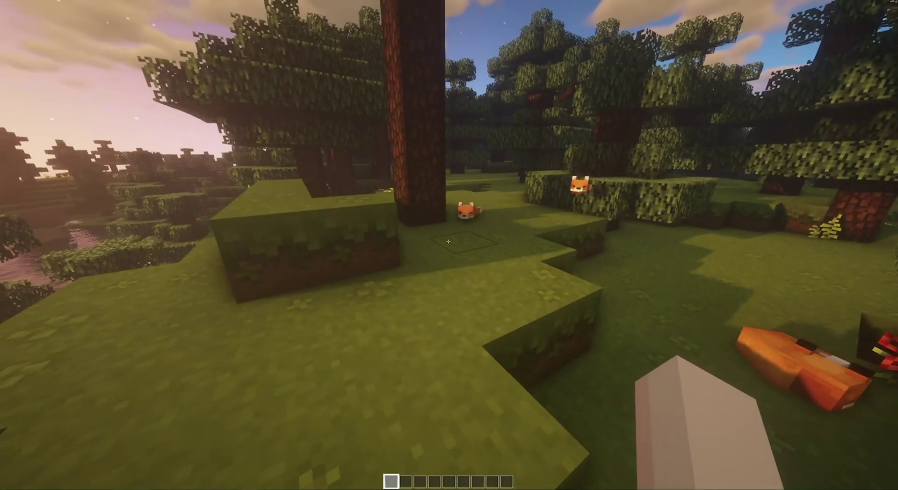
{"action": "key", "text": "w"}
{"action": "key", "text": "w"}
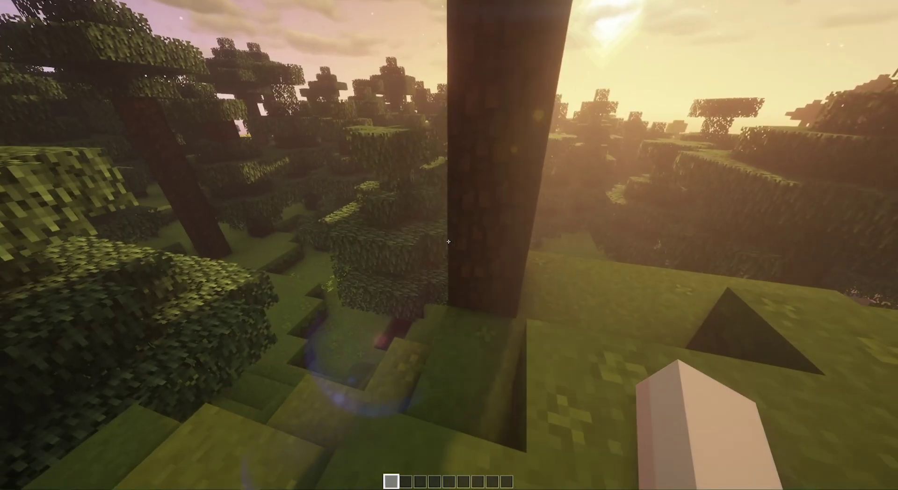
{"action": "key", "text": "w"}
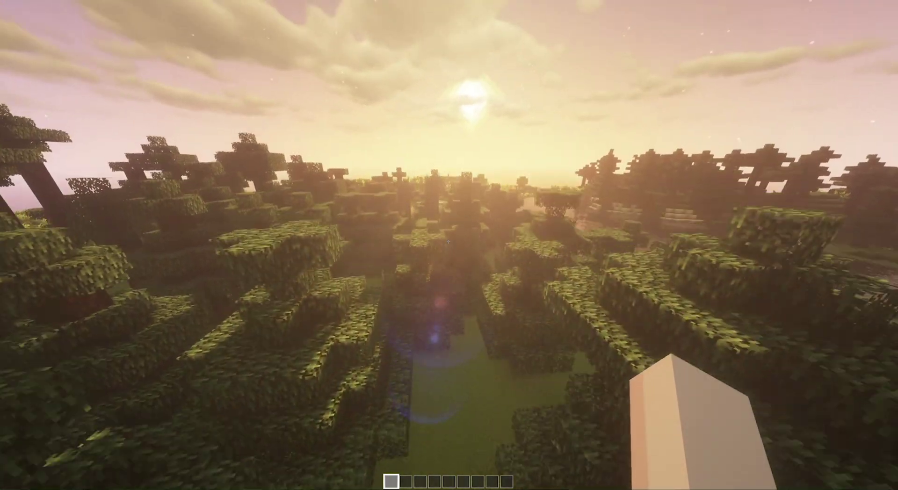
{"action": "key", "text": "w"}
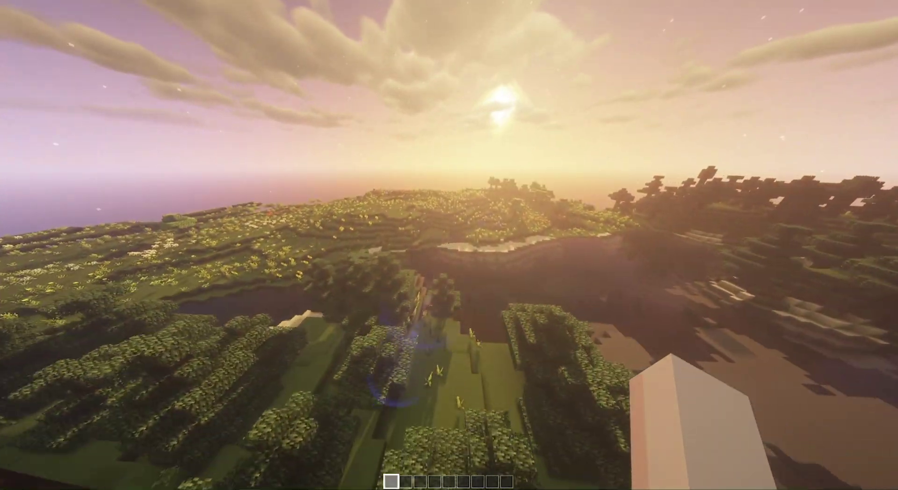
{"action": "key", "text": "w"}
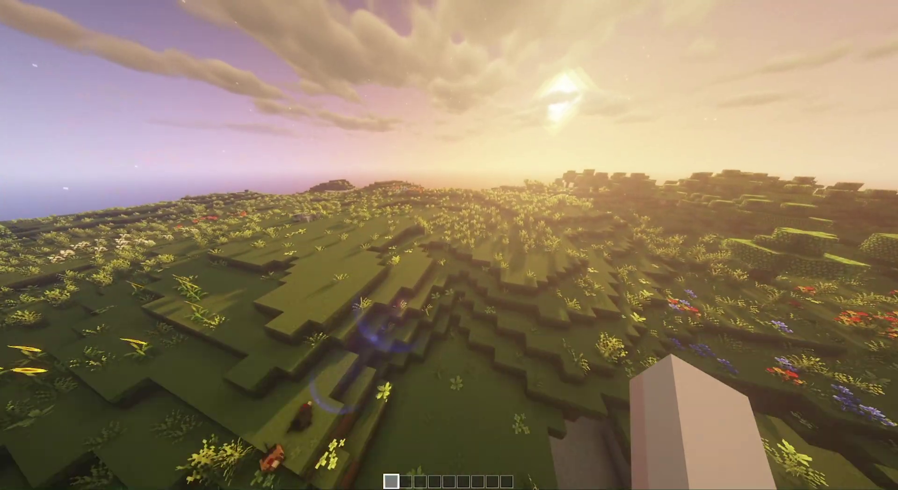
{"action": "key", "text": "w"}
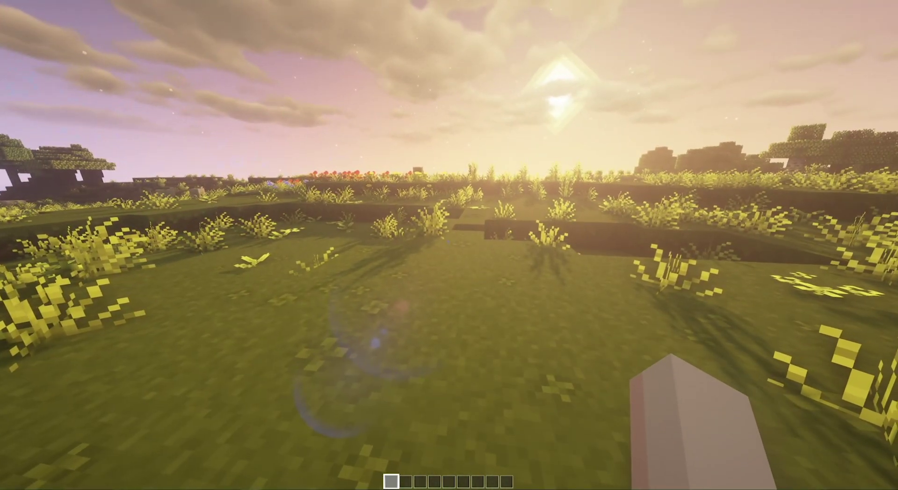
Step: Take an anvil, a cookie and an item frame from the creative inventory into the first three hotbar slots
{"action": "key", "text": "e"}
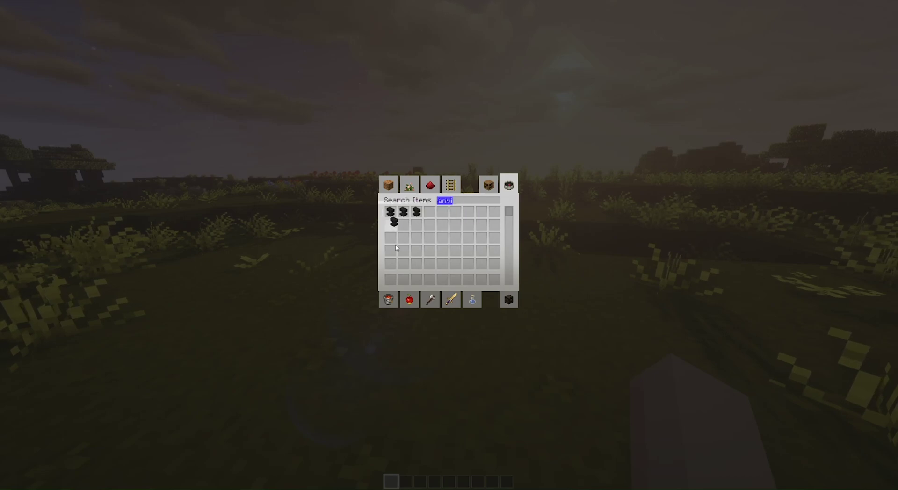
{"action": "left_click", "coordinate": [391, 281]}
{"action": "type", "text": "coo"}
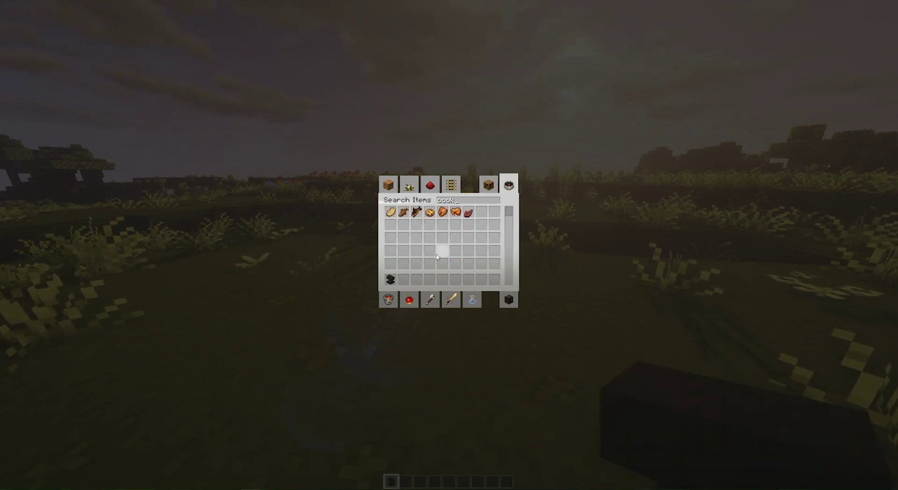
{"action": "type", "text": "k"}
{"action": "key", "text": "ctrl+a"}
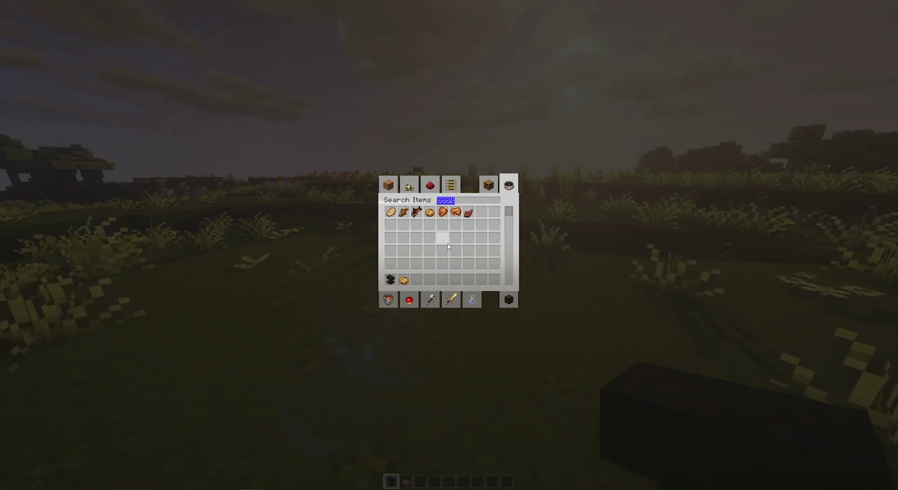
{"action": "type", "text": "item"}
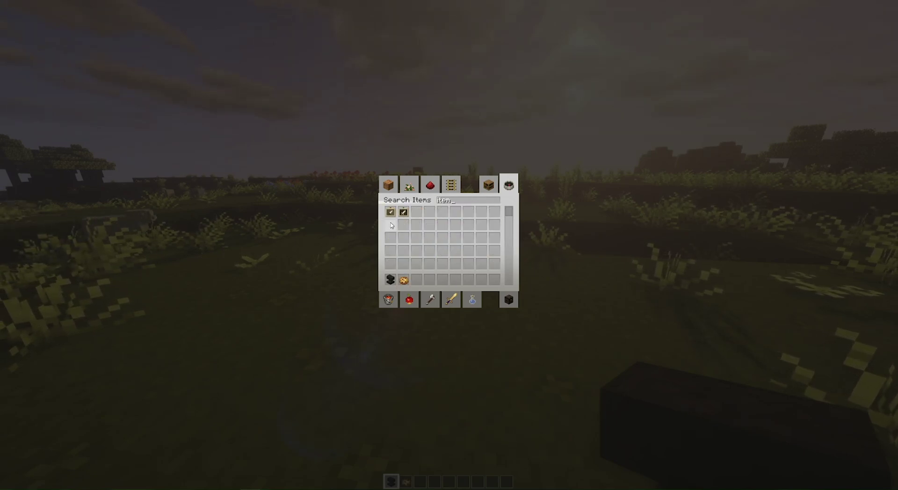
{"action": "left_click", "coordinate": [391, 212]}
{"action": "key", "text": "ctrl+a"}
{"action": "left_click", "coordinate": [417, 280]}
{"action": "key", "text": "Escape"}
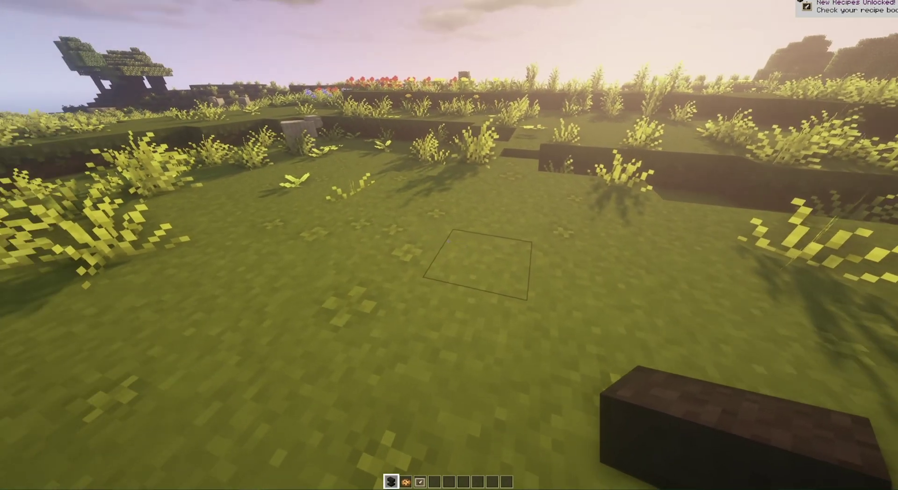
Step: Place the anvil on the grass and use it to rename the cookie to "Cookie_1", returning it to the hotbar
{"action": "right_click", "coordinate": [448, 241]}
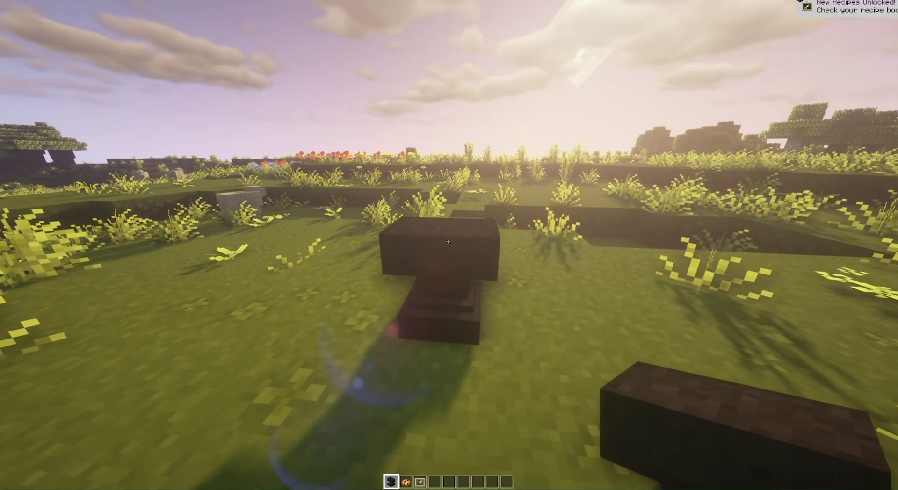
{"action": "right_click", "coordinate": [449, 242]}
{"action": "left_click", "coordinate": [410, 292]}
{"action": "left_click", "coordinate": [424, 247]}
{"action": "left_click", "coordinate": [412, 222]}
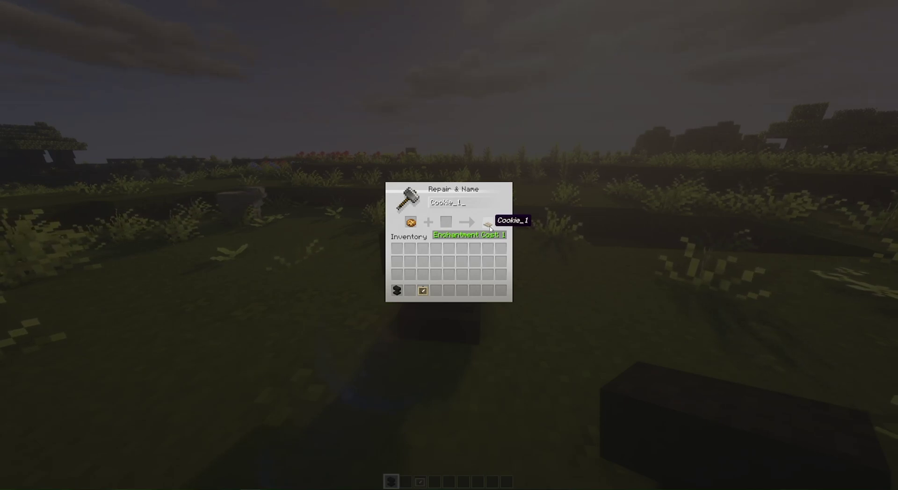
{"action": "left_click", "coordinate": [490, 228]}
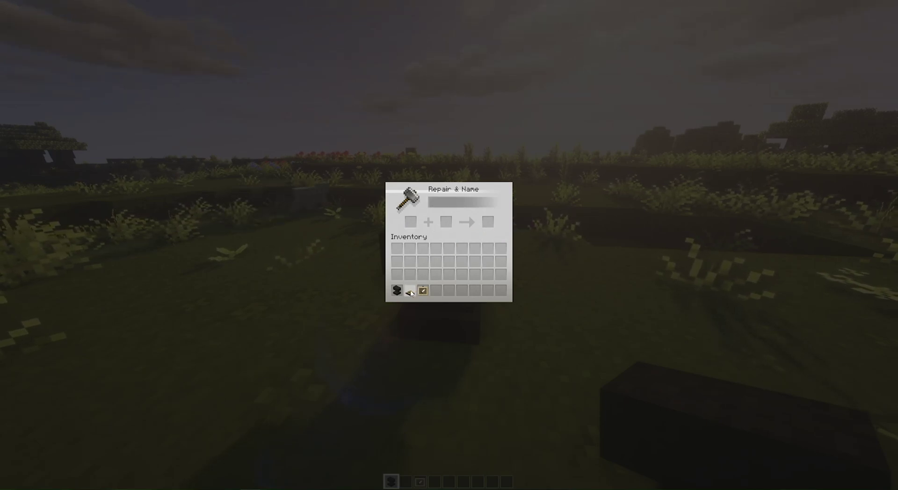
{"action": "key", "text": "Escape"}
Step: Mount the item frame on top of the anvil and put the renamed cookie in it
{"action": "key", "text": "3"}
{"action": "key", "text": "w"}
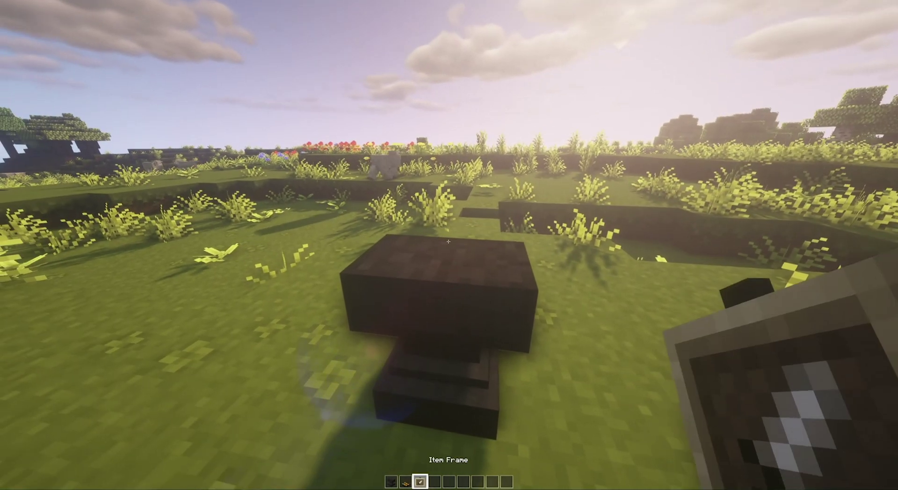
{"action": "key", "text": "w"}
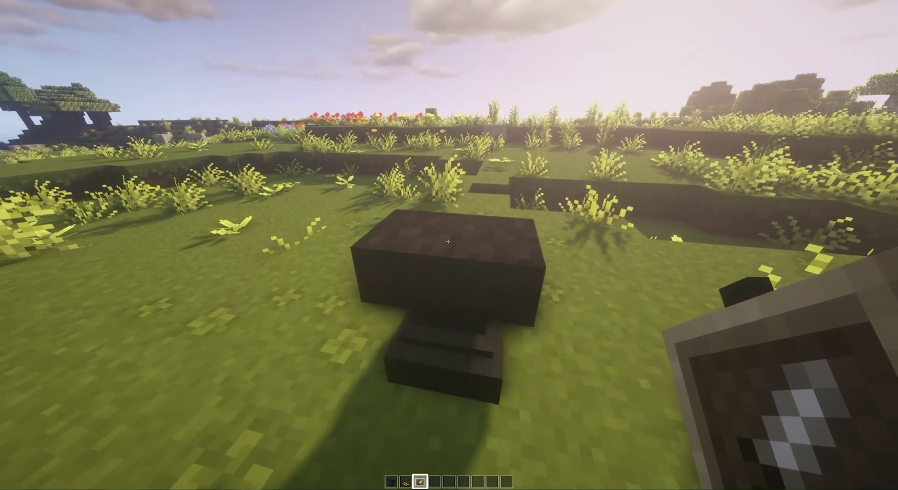
{"action": "right_click", "coordinate": [448, 244]}
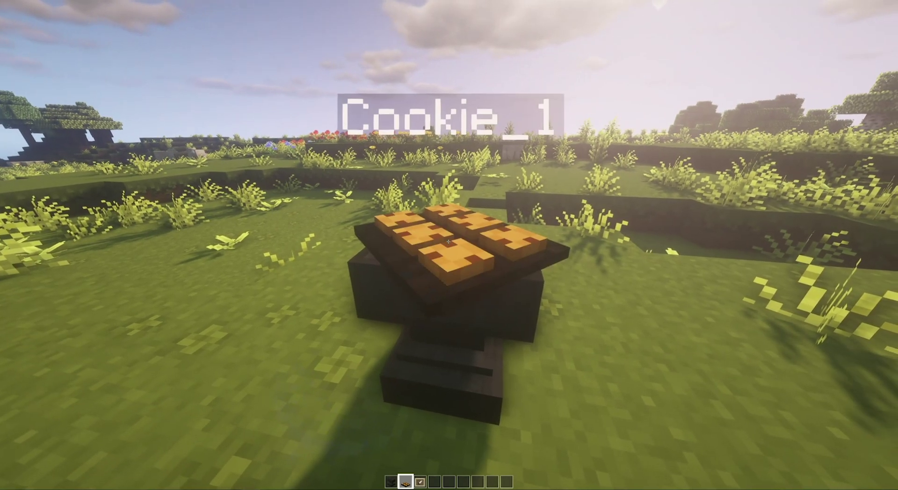
Step: Move around the anvil to examine the framed cookie's custom model from several sides and in the character's hand
{"action": "key", "text": "s"}
{"action": "key", "text": "a"}
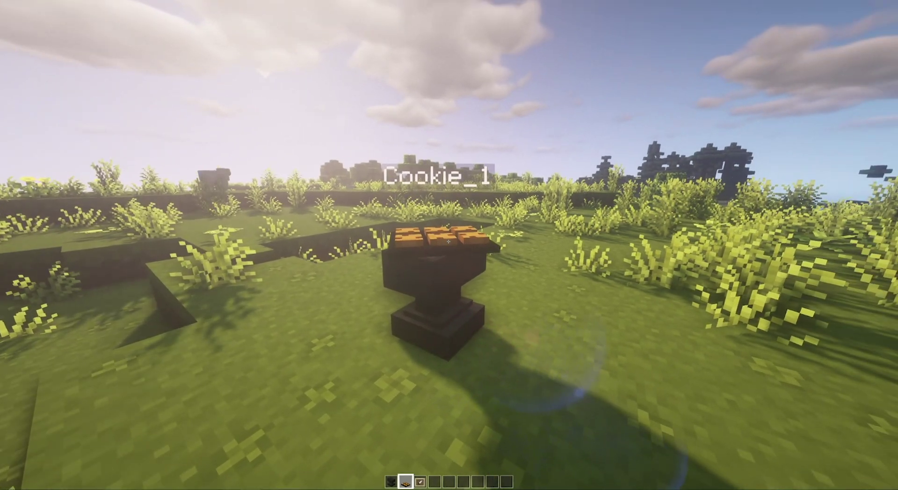
{"action": "key", "text": "a"}
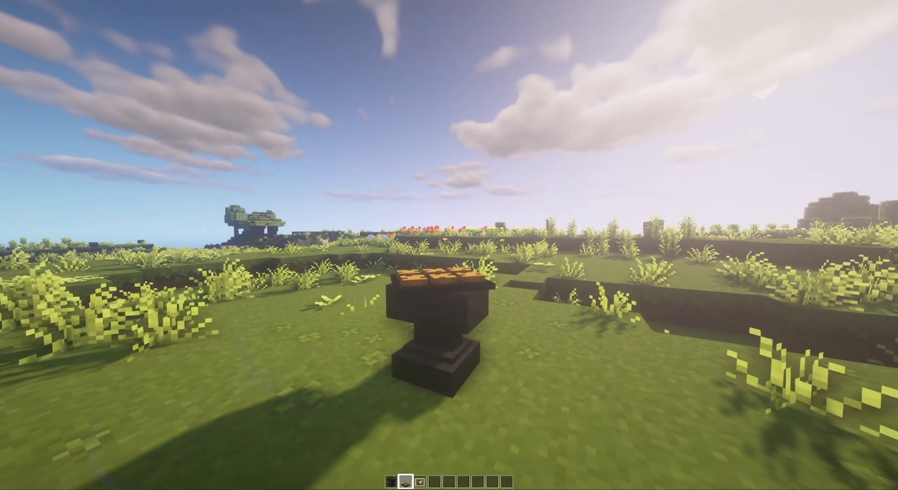
{"action": "key", "text": "w"}
{"action": "key", "text": "a"}
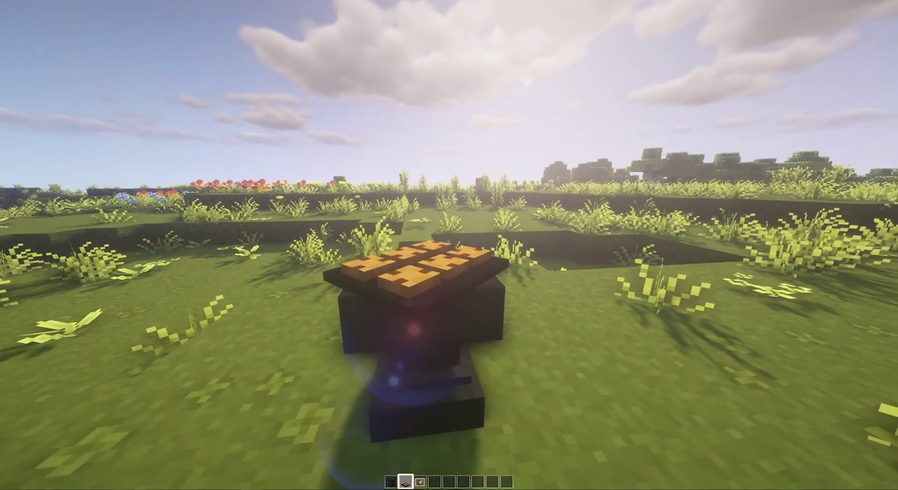
{"action": "key", "text": "s"}
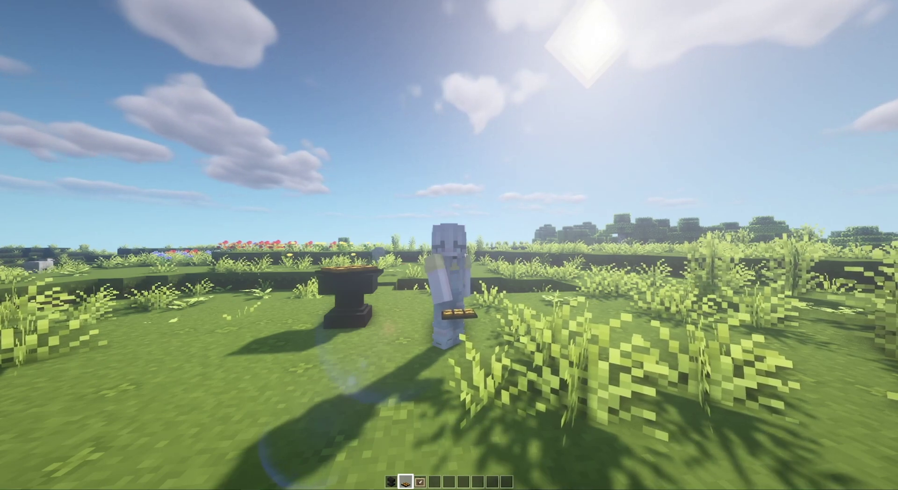
{"action": "scroll", "coordinate": [449, 245], "scroll_direction": "down", "scroll_amount": 1}
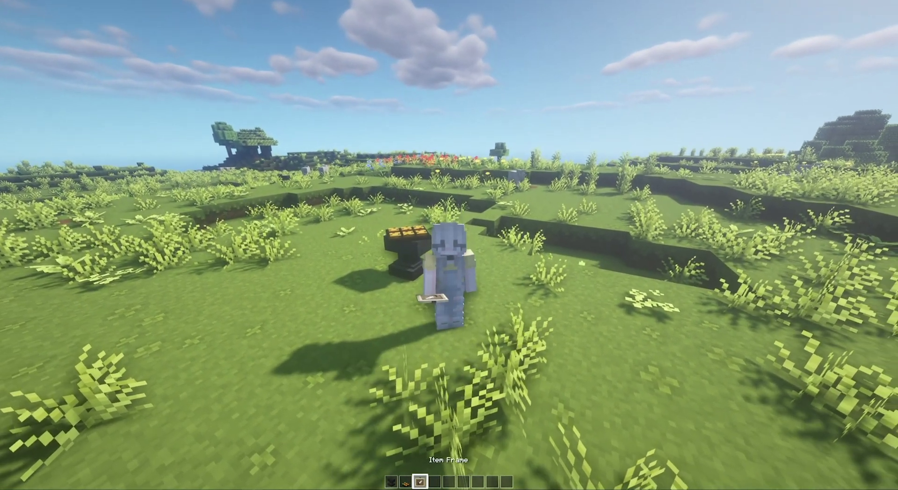
{"action": "scroll", "coordinate": [449, 245], "scroll_direction": "up", "scroll_amount": 1}
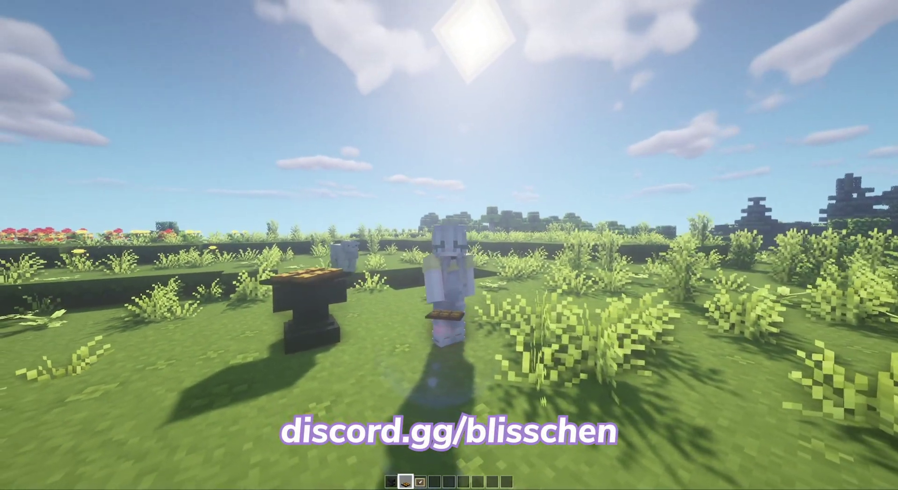
{"action": "scroll", "coordinate": [449, 246], "scroll_direction": "down", "scroll_amount": 1}
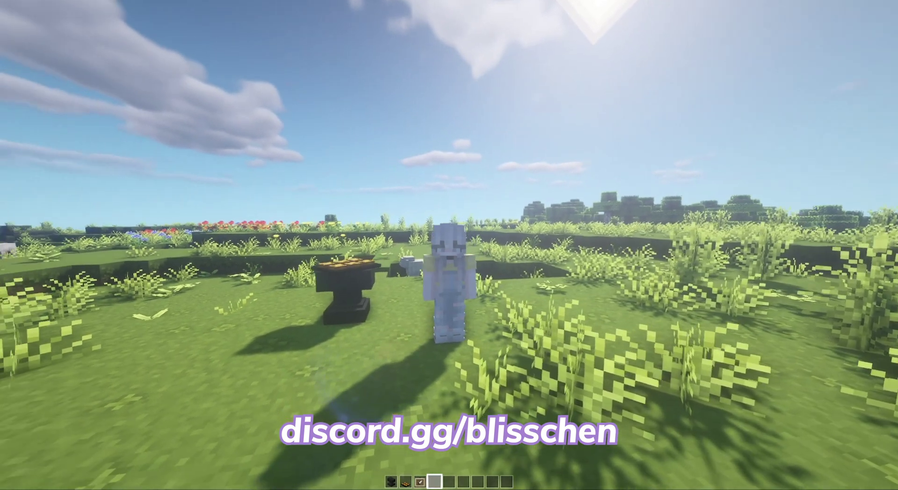
{"action": "scroll", "coordinate": [449, 246], "scroll_direction": "down", "scroll_amount": 1}
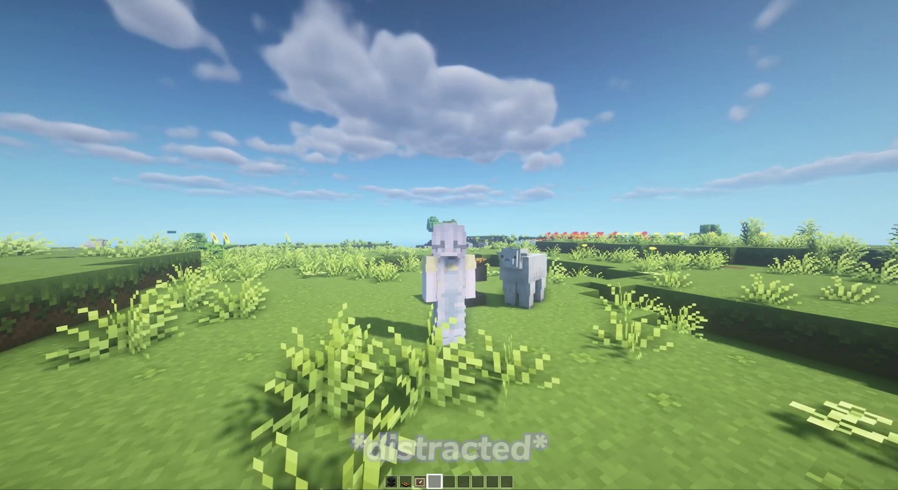
Step: Return to first-person view and examine the grey animal standing beside the anvil up close
{"action": "key", "text": "F5"}
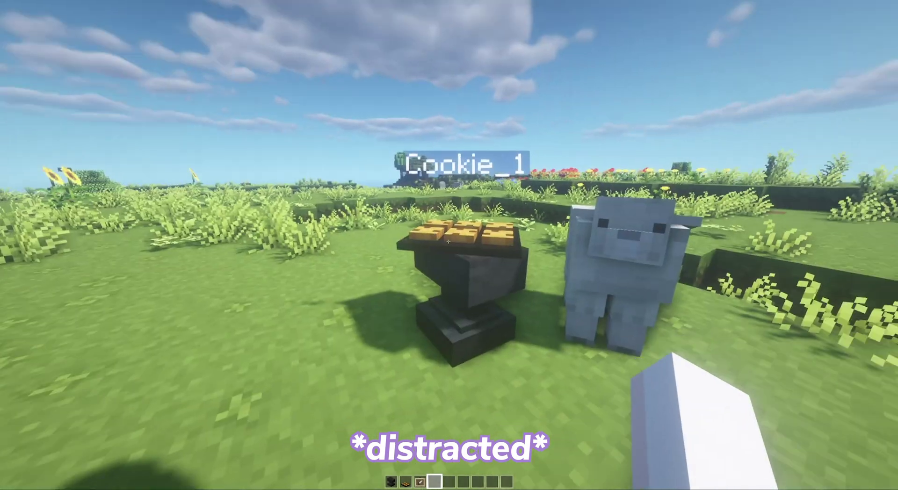
{"action": "key", "text": "w"}
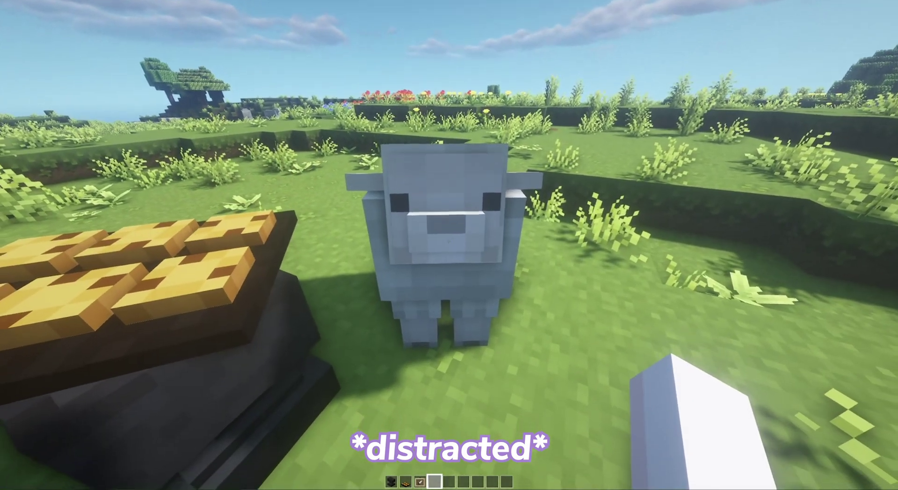
{"action": "key", "text": "s"}
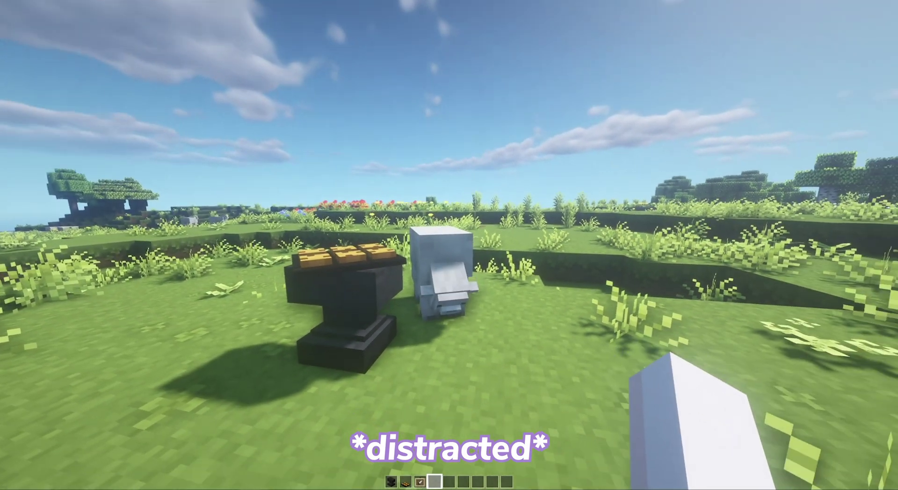